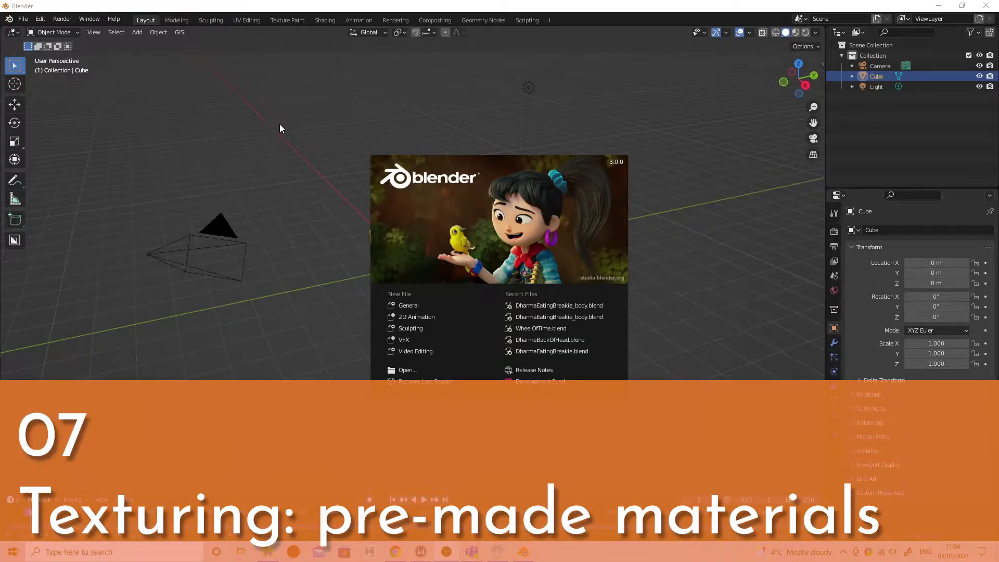
- Close the splash screen and delete the default cube
left_click(346, 225)
mouse_move(458, 231)
middle_mouse_down()
mouse_move(430, 234)
mouse_move(461, 230)
middle_mouse_up()
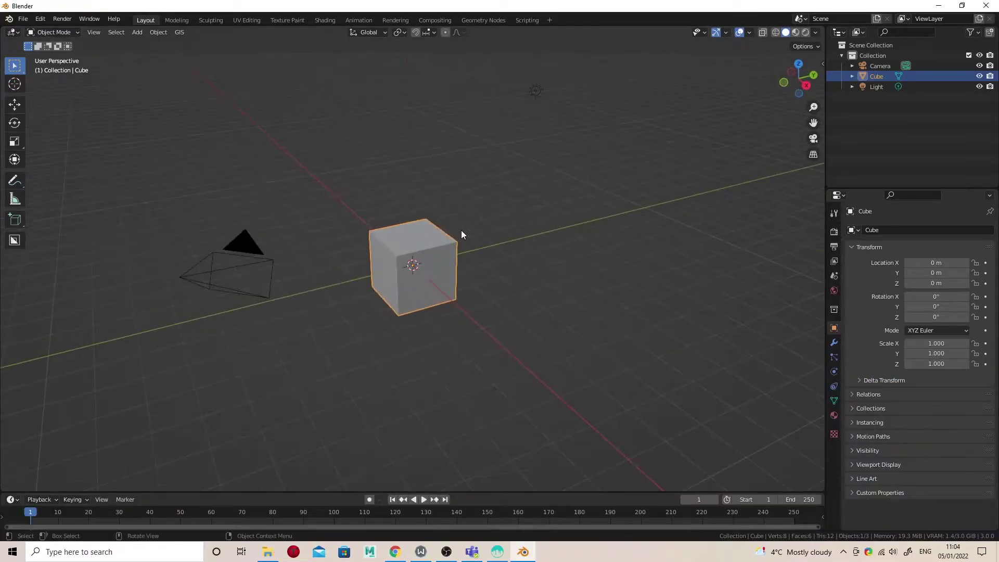
key("x")
left_click(458, 230)
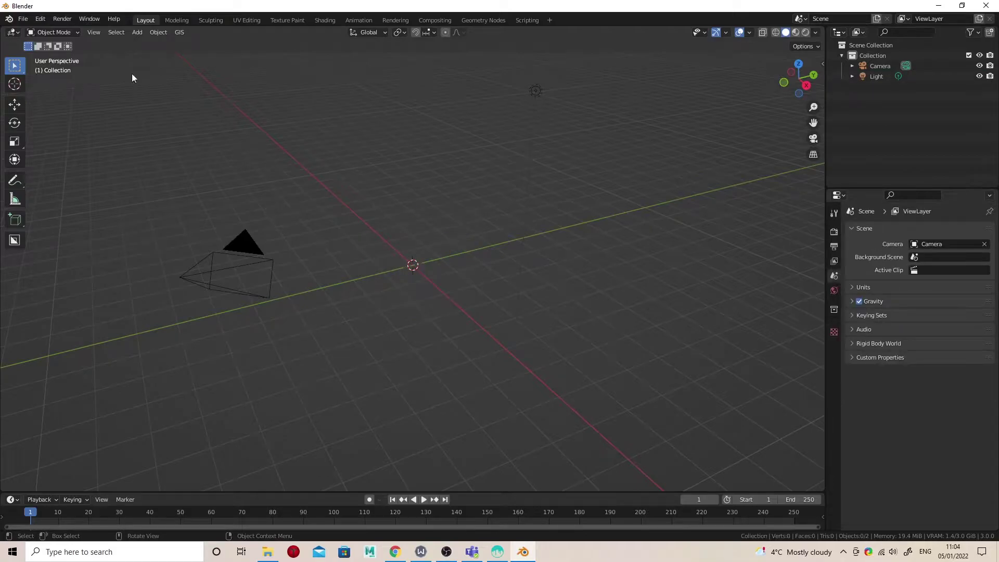
- Import RockyFeature.obj as Wavefront OBJ from E:\Blender Projects\Scenes\Example_scenes
left_click(23, 19)
mouse_move(91, 159)
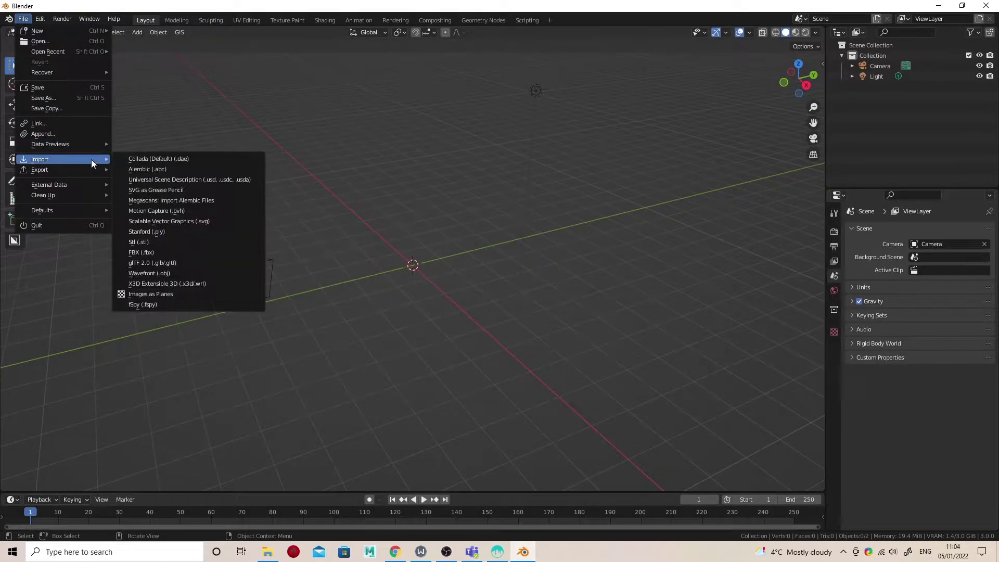
left_click(173, 273)
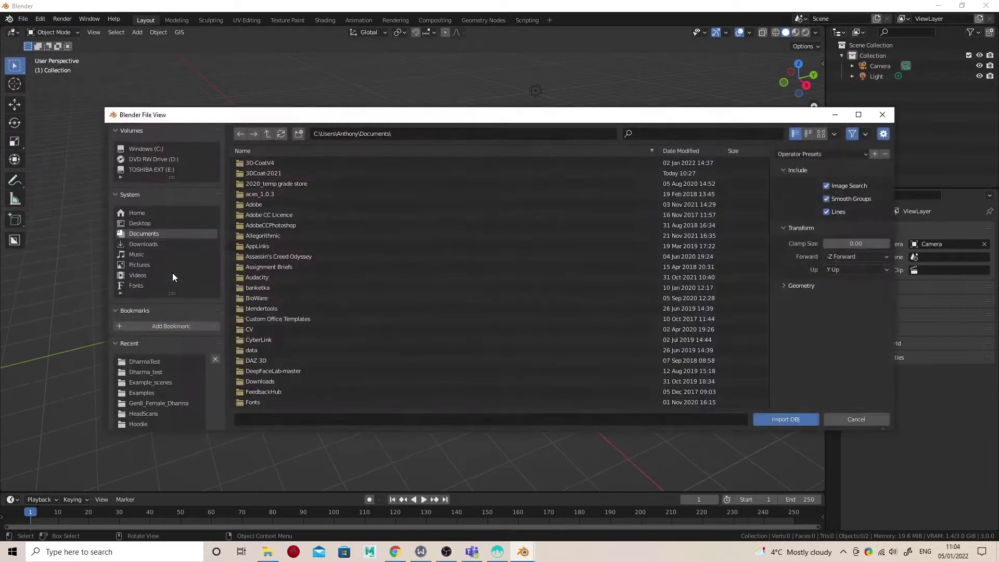
left_click(154, 168)
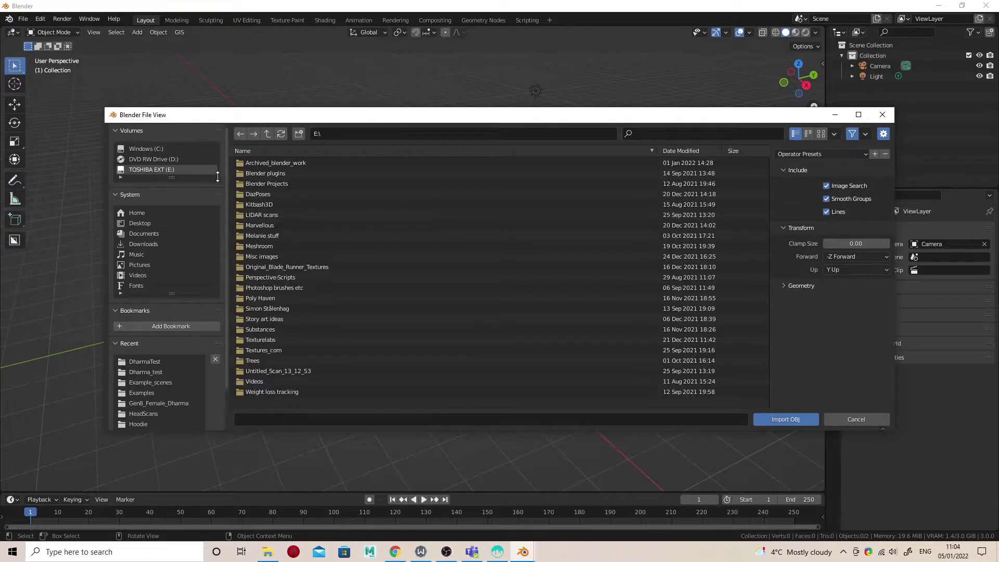
double_click(265, 182)
double_click(262, 193)
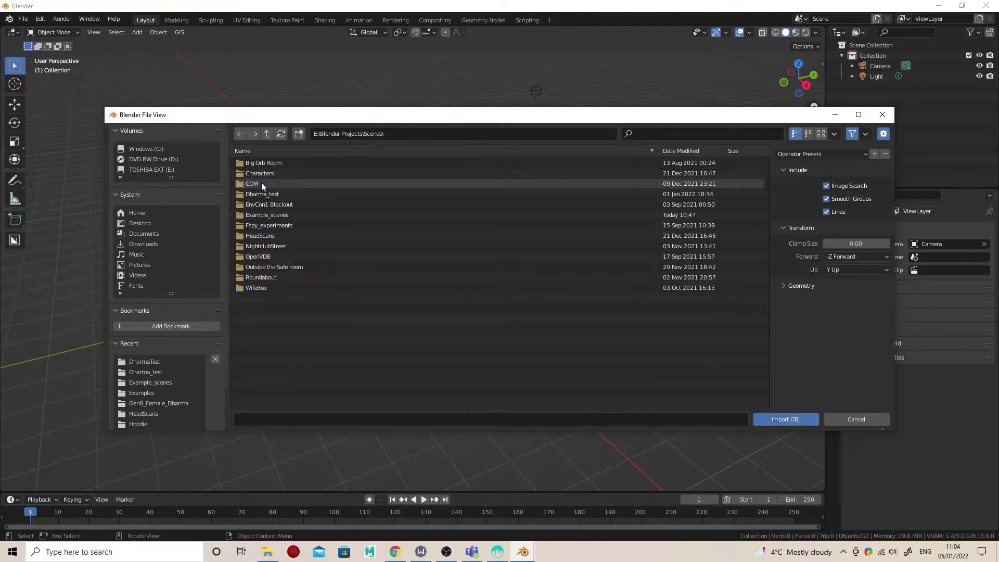
double_click(261, 215)
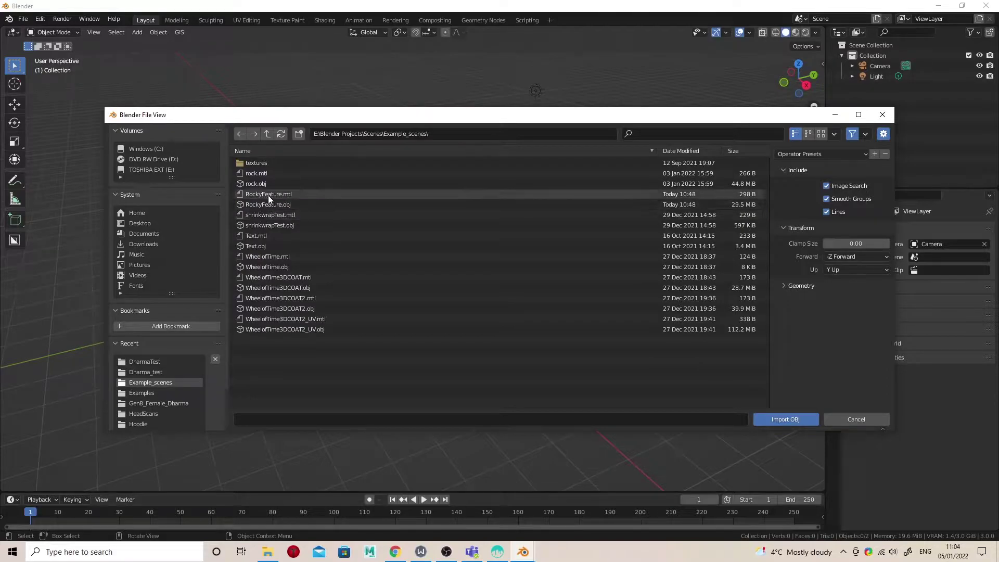
left_click(268, 203)
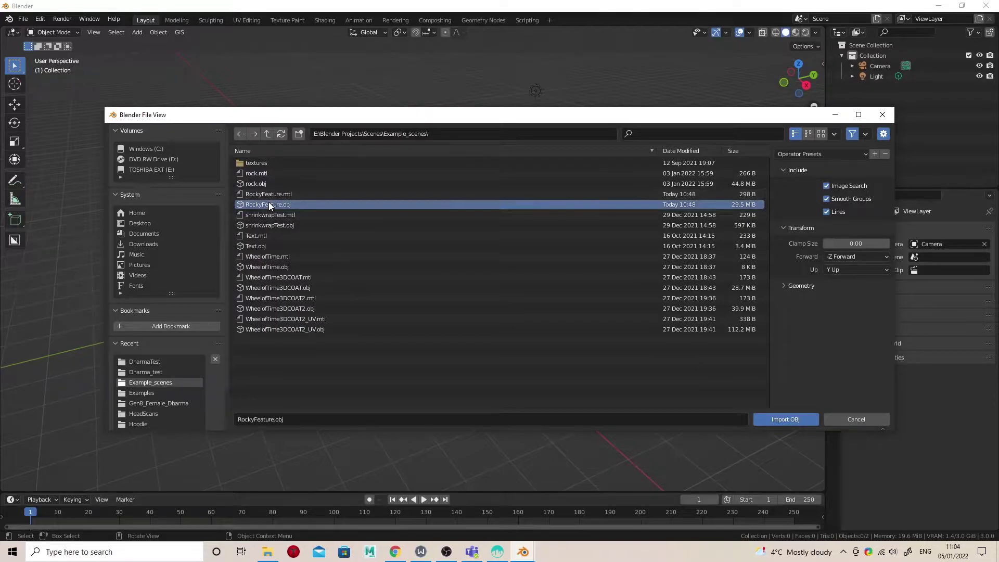
left_click(765, 420)
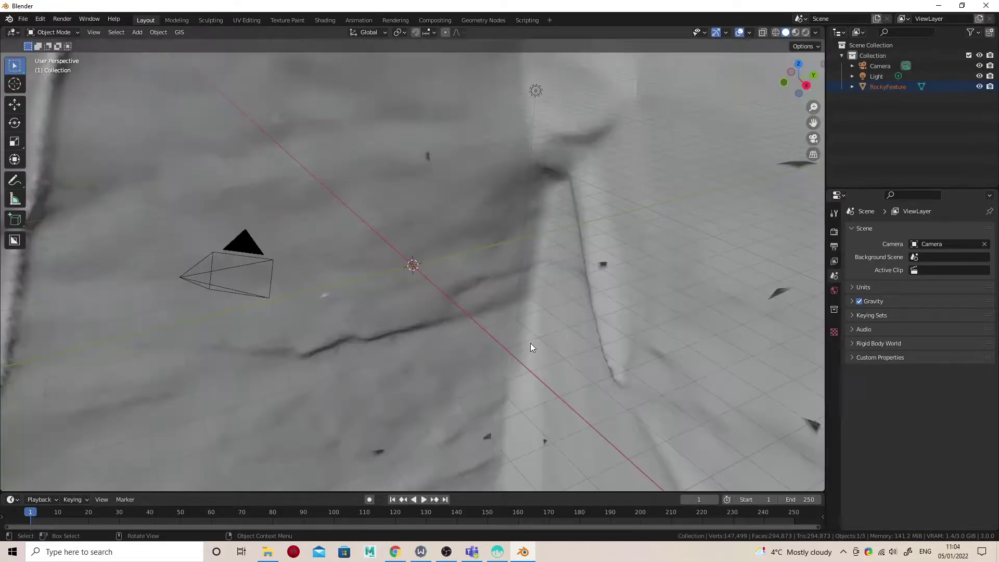
- Select the RockyFeature rock and show its transform values in the N sidebar Item tab
scroll(531, 347, "down", 10)
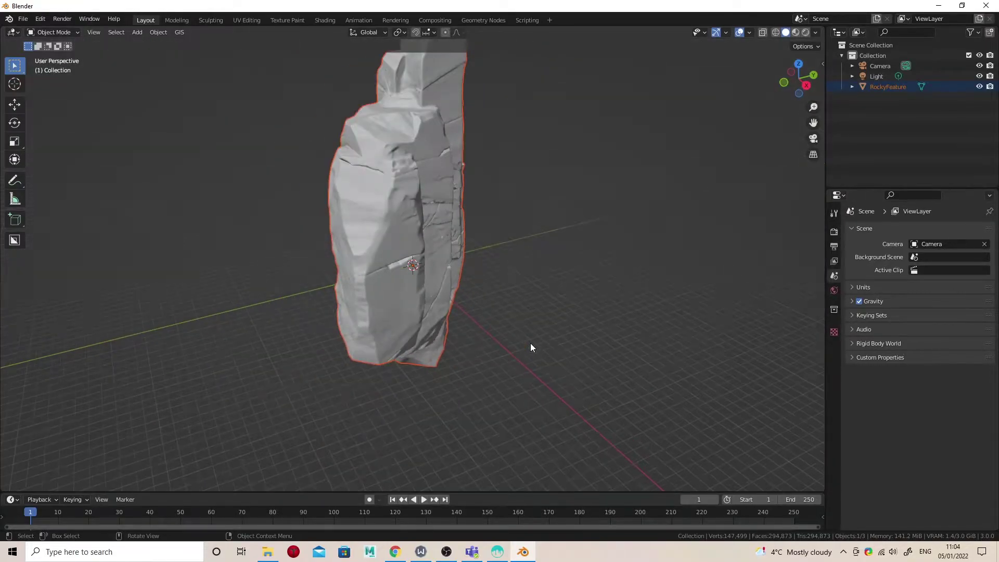
left_click(483, 351)
middle_click_drag(468, 356, 611, 263)
key("n")
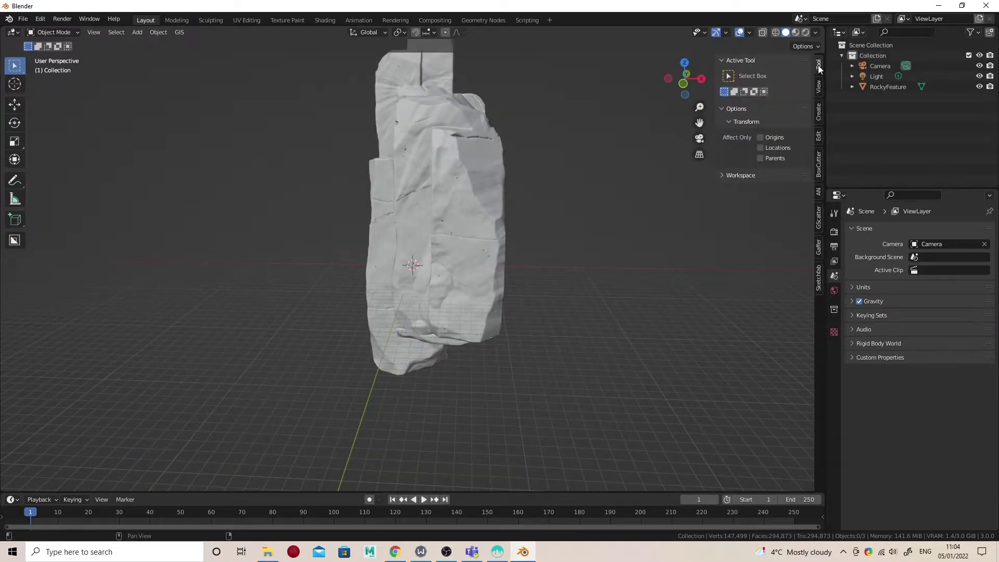
left_click(818, 87)
left_click(476, 219)
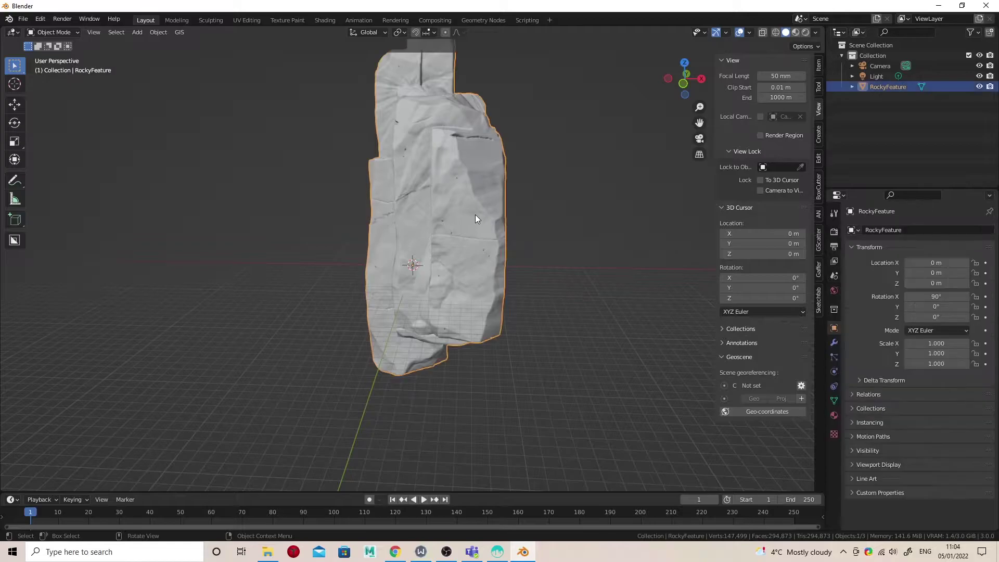
left_click(819, 66)
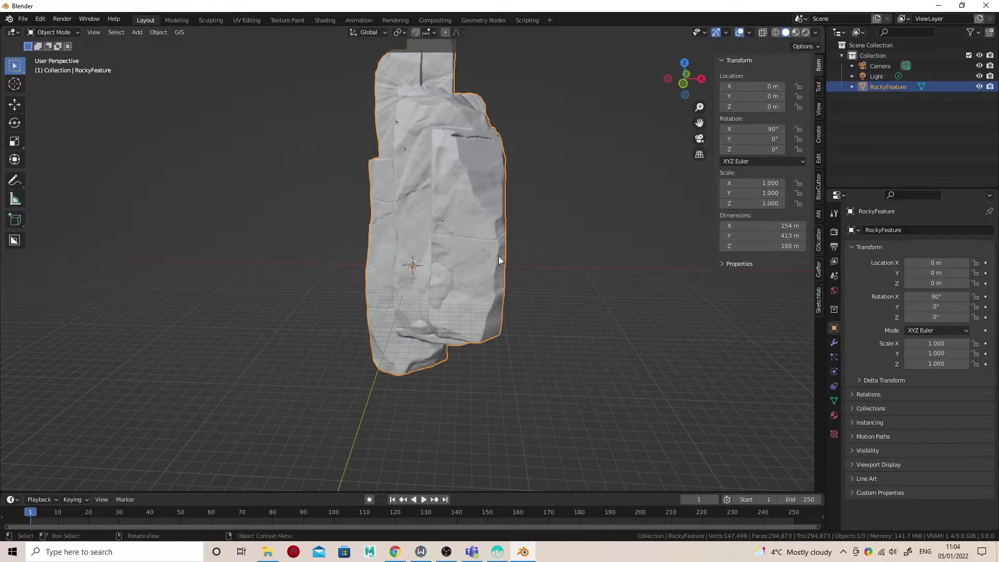
- Scale the rock down in two passes, first to 0.366, then to 0.159
key("s")
left_click(480, 256)
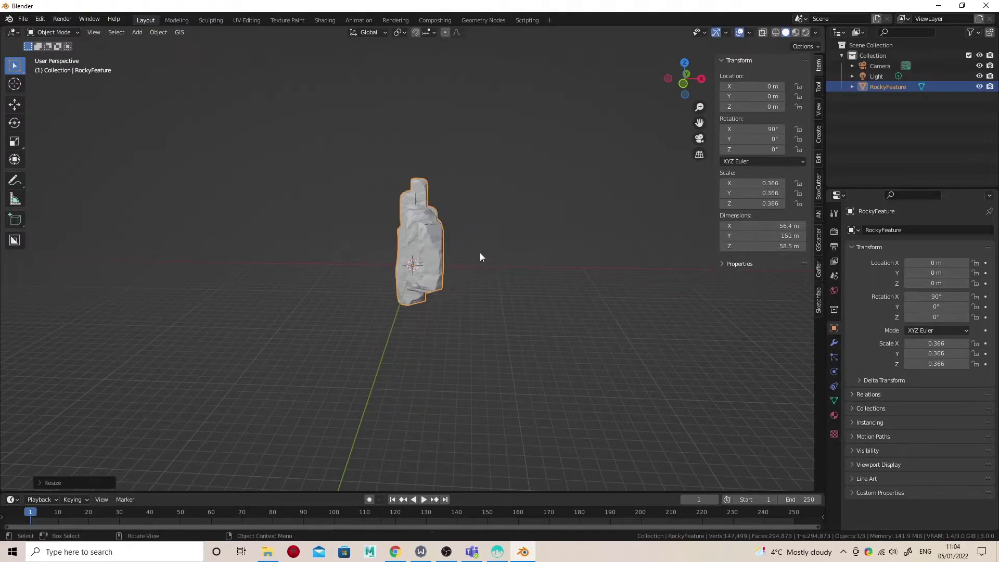
key("KP_Decimal")
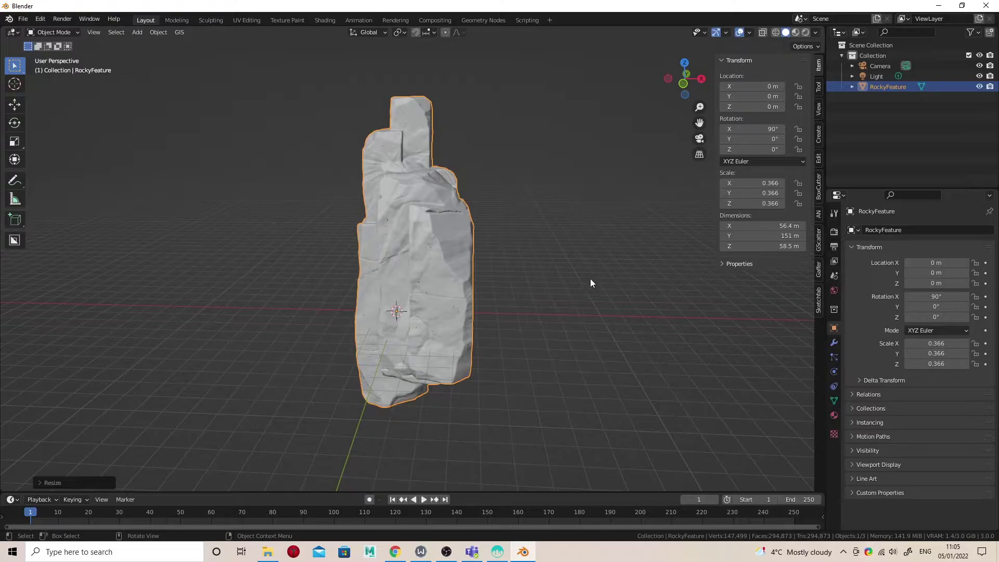
key("s")
left_click(492, 301)
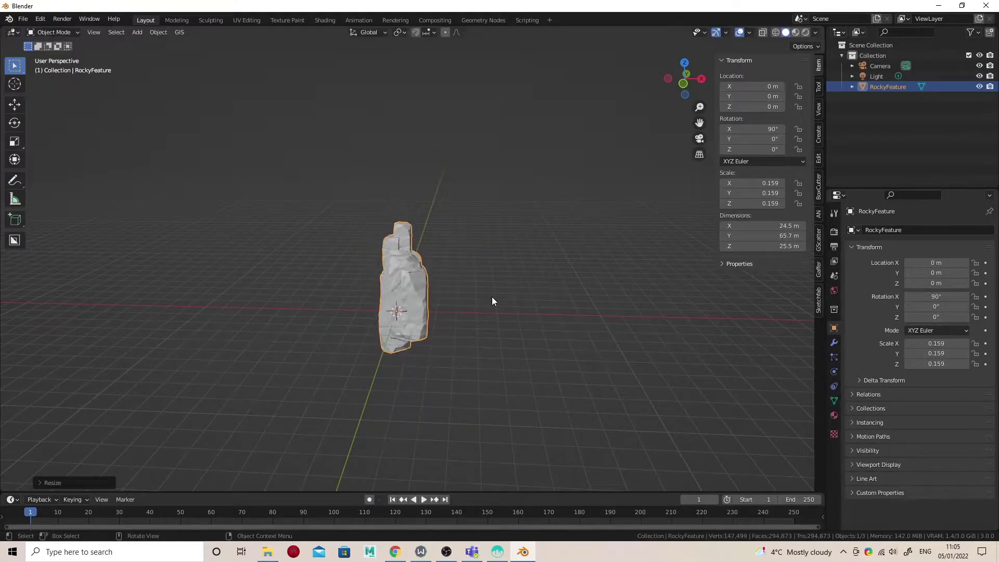
scroll(492, 301, "up", 4)
middle_click_drag(517, 293, 571, 295)
- Apply the rock's scale with Ctrl+A so it reads 1.000
key("ctrl+a")
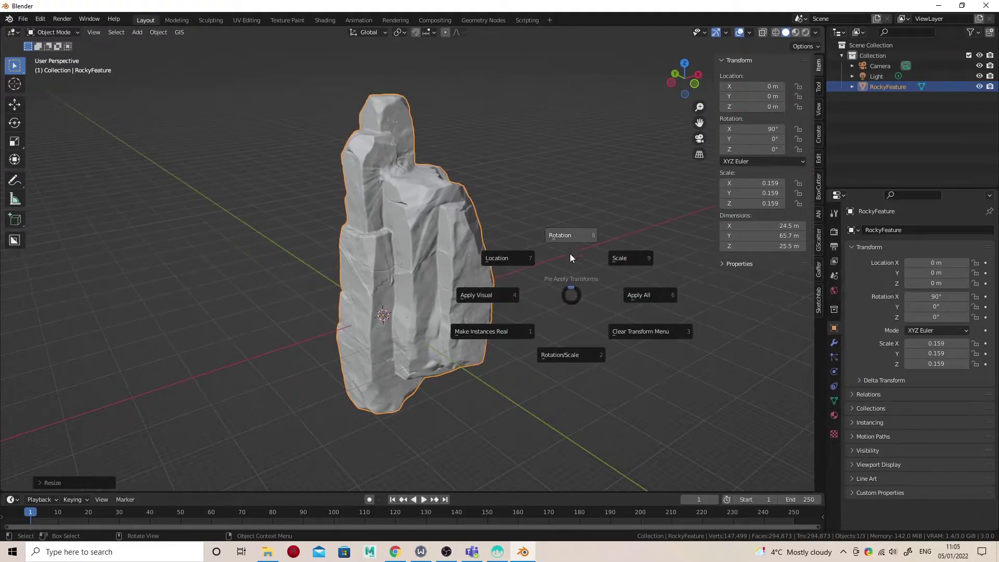
left_click(632, 258)
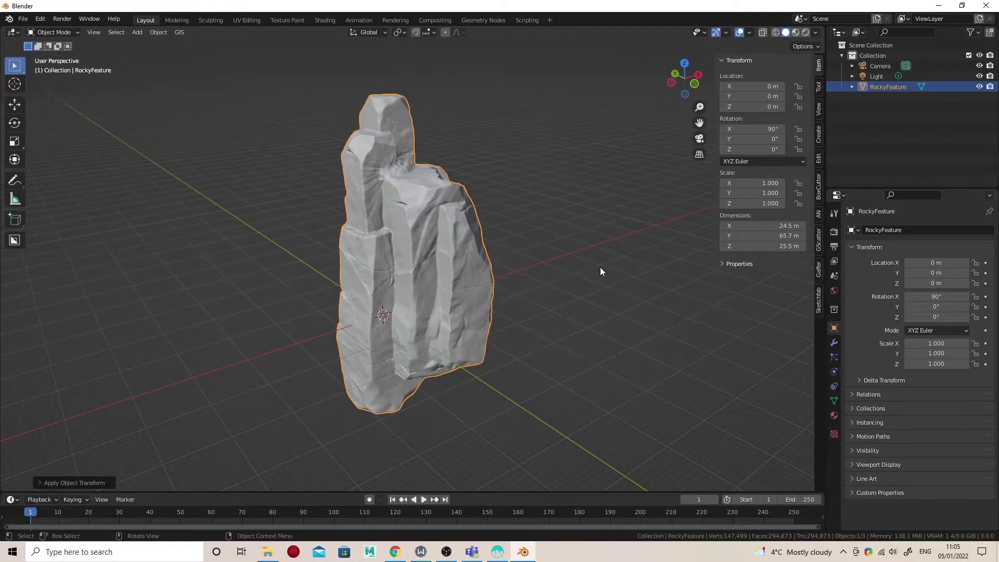
middle_click_drag(600, 269, 673, 172)
- Turn the wireframe overlay on to inspect the rock's mesh, then off again
left_click(749, 33)
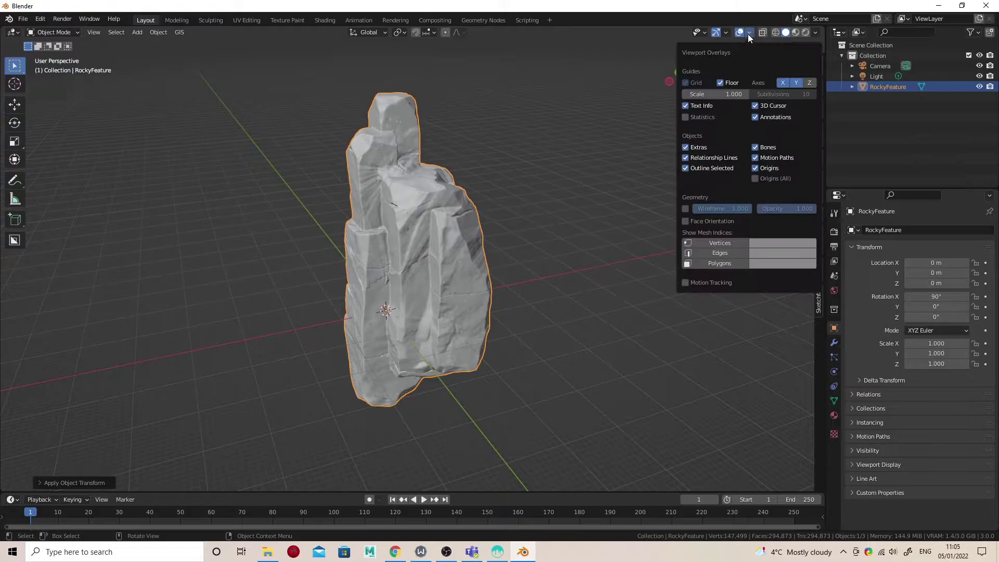
left_click(685, 208)
key("n")
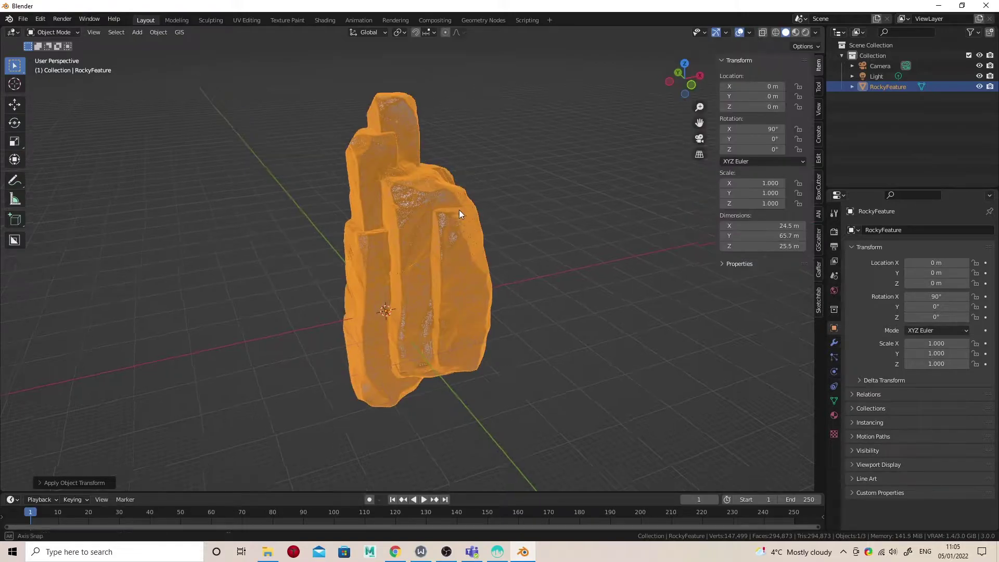
scroll(478, 206, "up", 5)
scroll(489, 192, "up", 3)
scroll(481, 199, "down", 3)
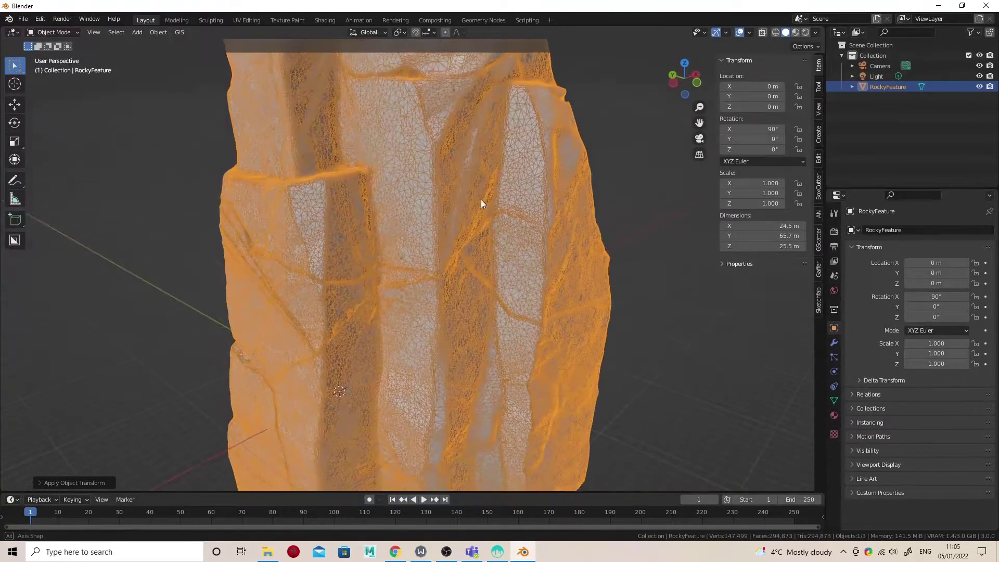
left_click(749, 33)
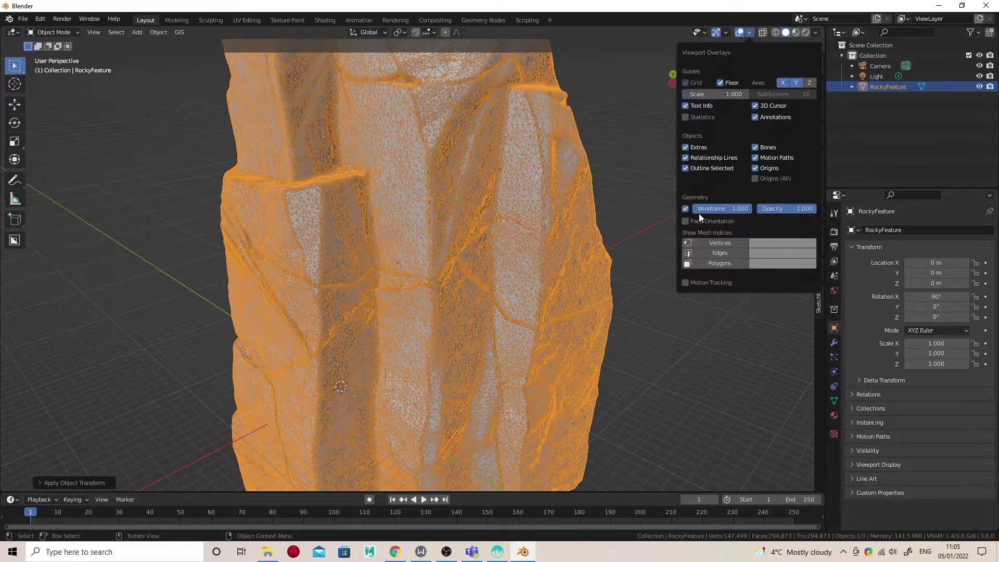
left_click(685, 208)
scroll(581, 221, "down", 5)
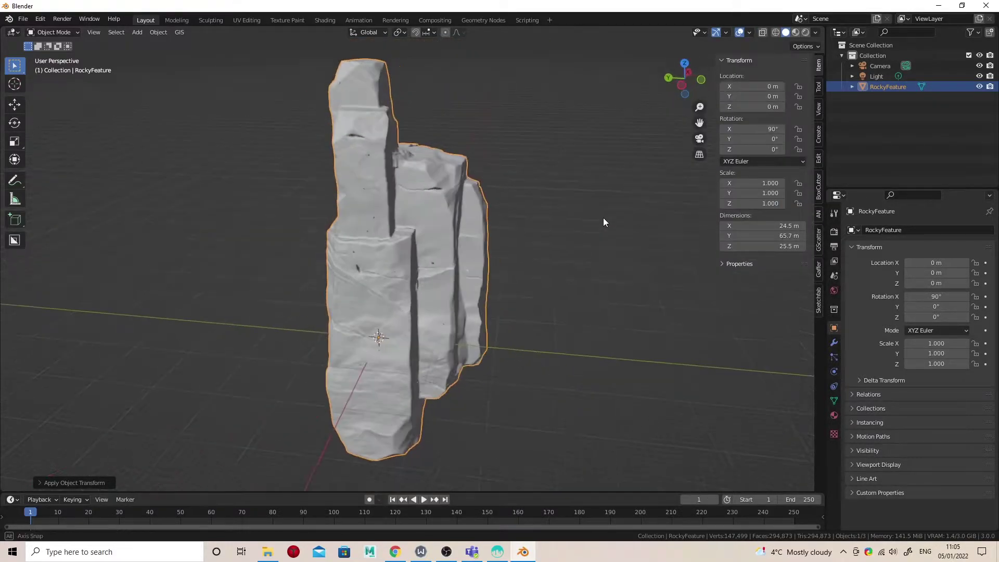
middle_click_drag(603, 222, 545, 209)
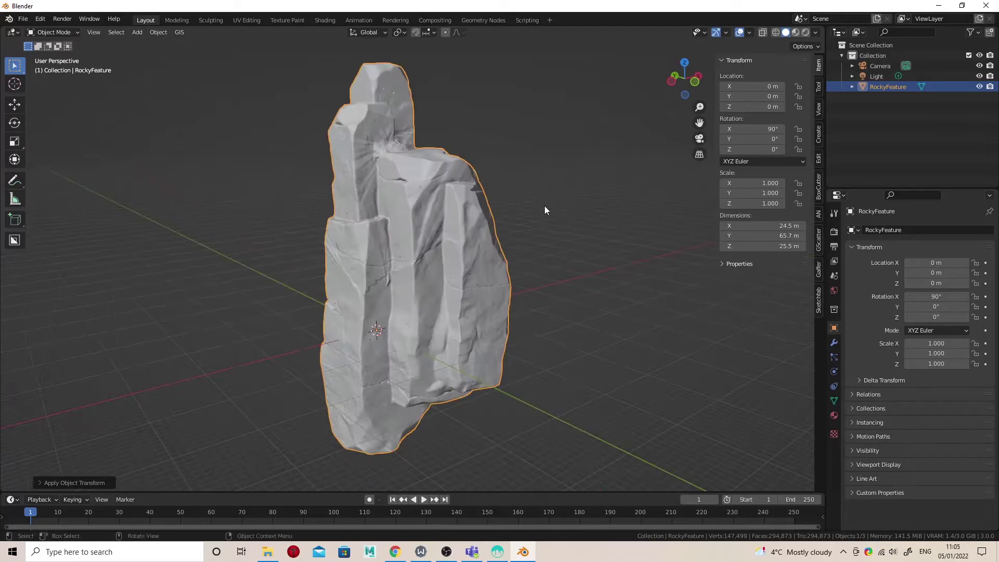
- In the browser, open Poly Haven's Textures and filter to the Rock category
left_click(395, 551)
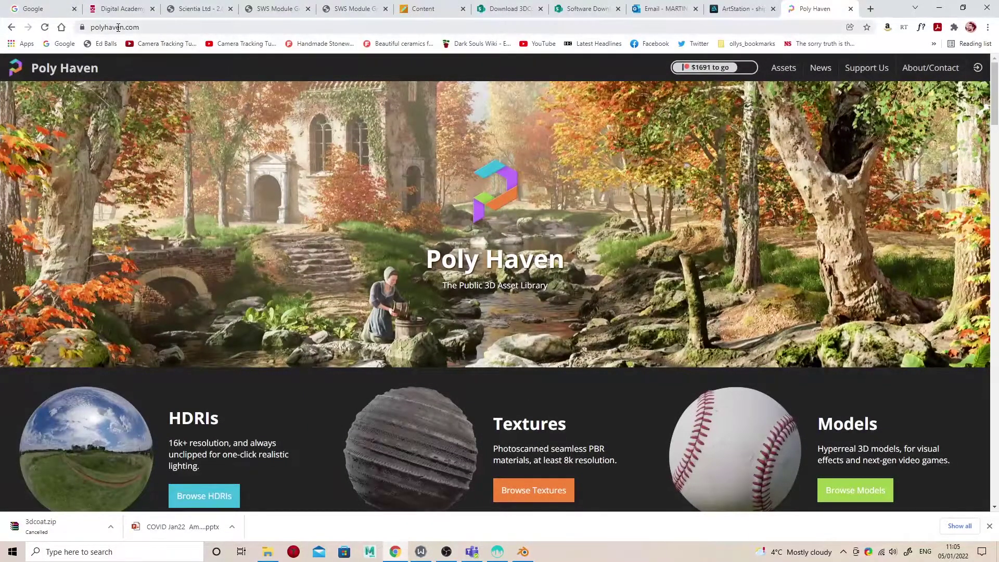
scroll(618, 358, "down", 4)
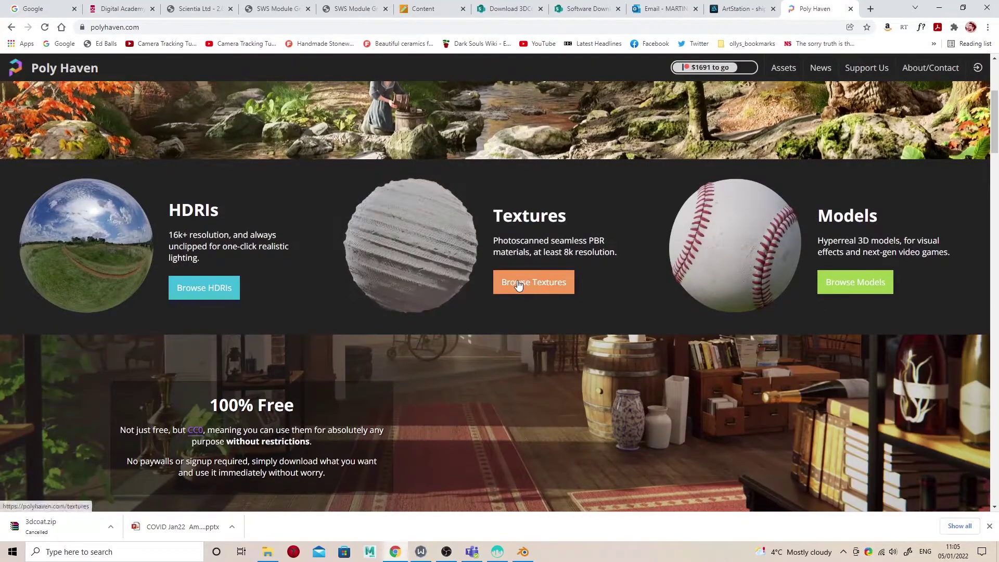
left_click(518, 284)
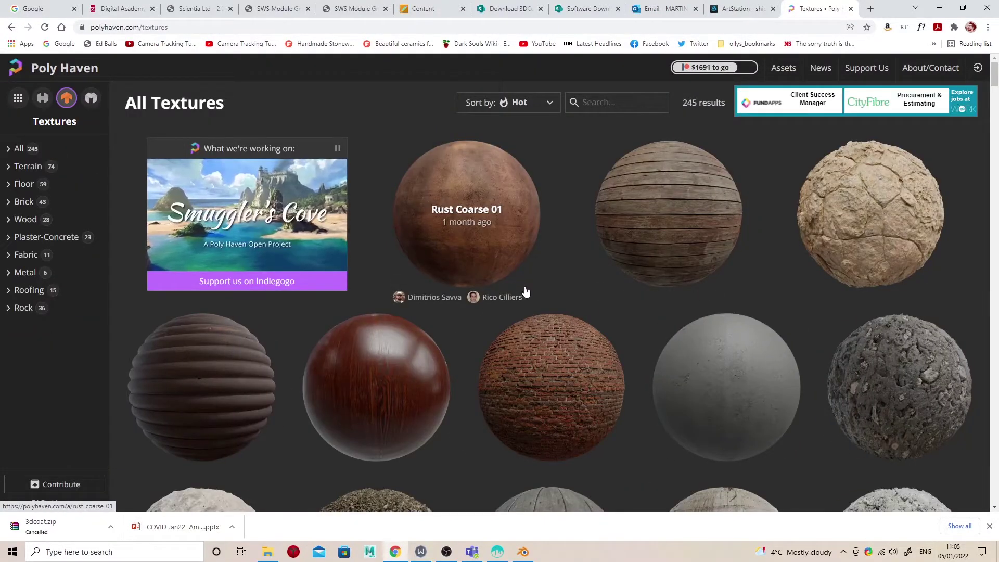
scroll(535, 295, "down", 3)
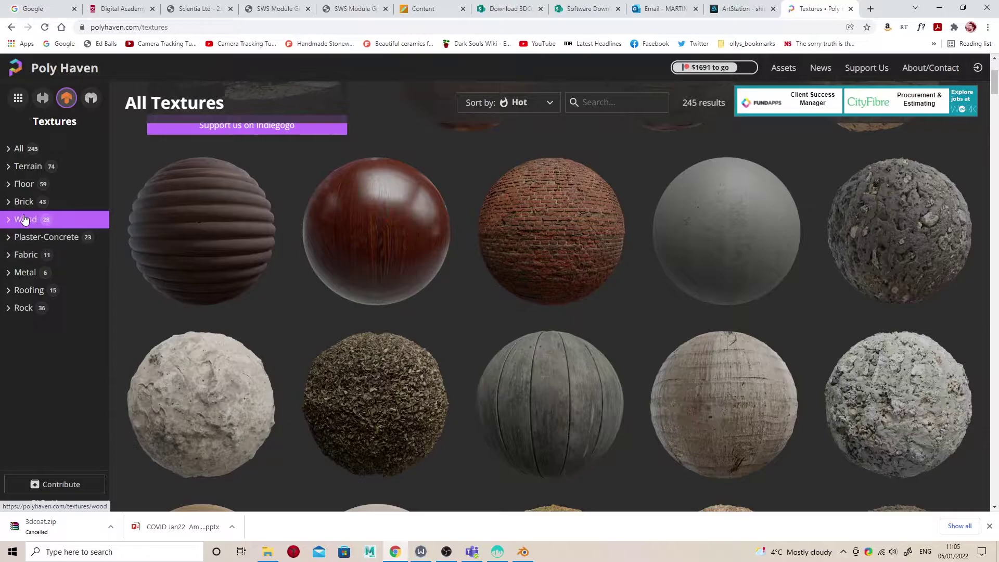
left_click(23, 309)
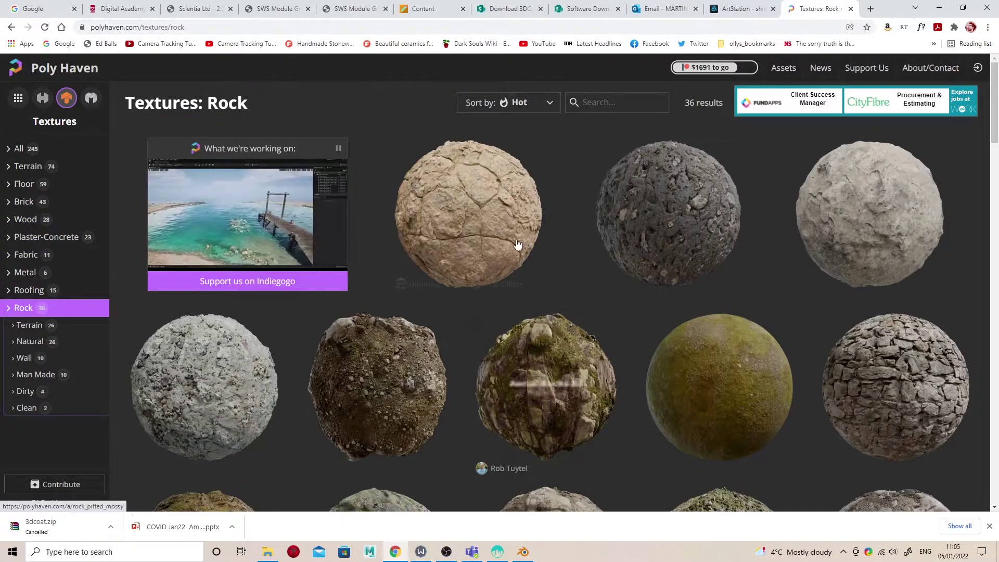
- Scroll through the 36 rock textures to locate Rock Boulder Dry
scroll(859, 236, "down", 3)
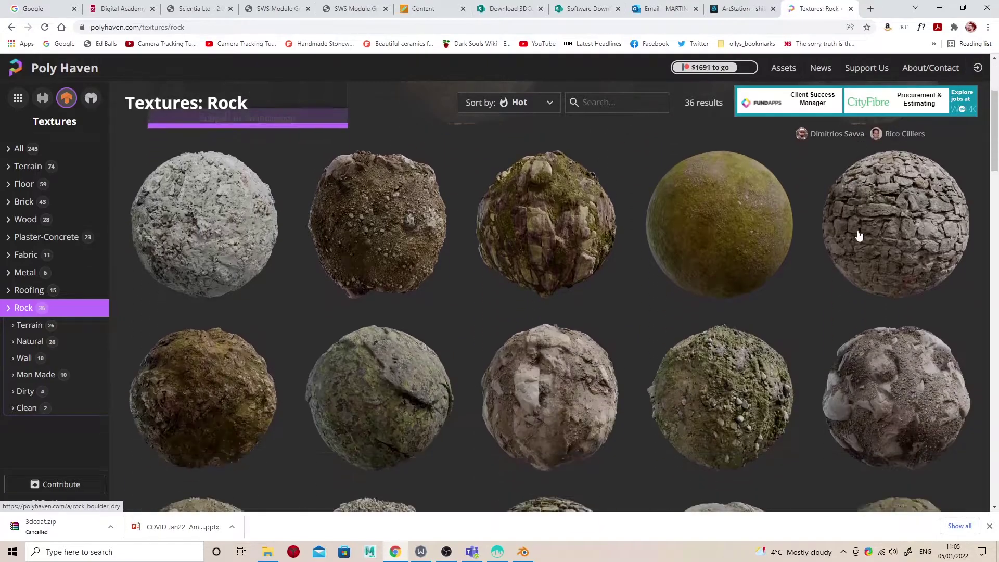
scroll(859, 236, "down", 3)
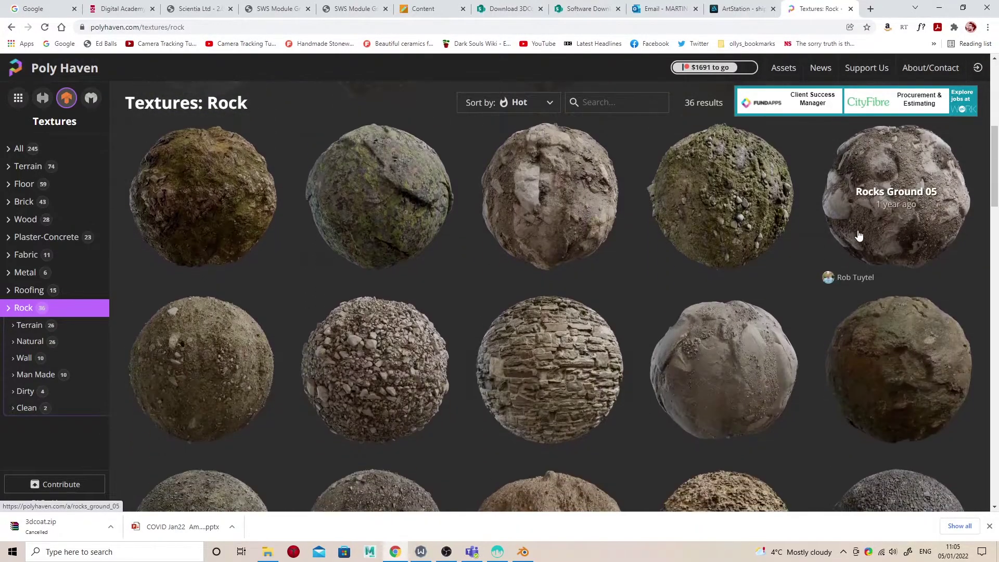
scroll(858, 235, "down", 2)
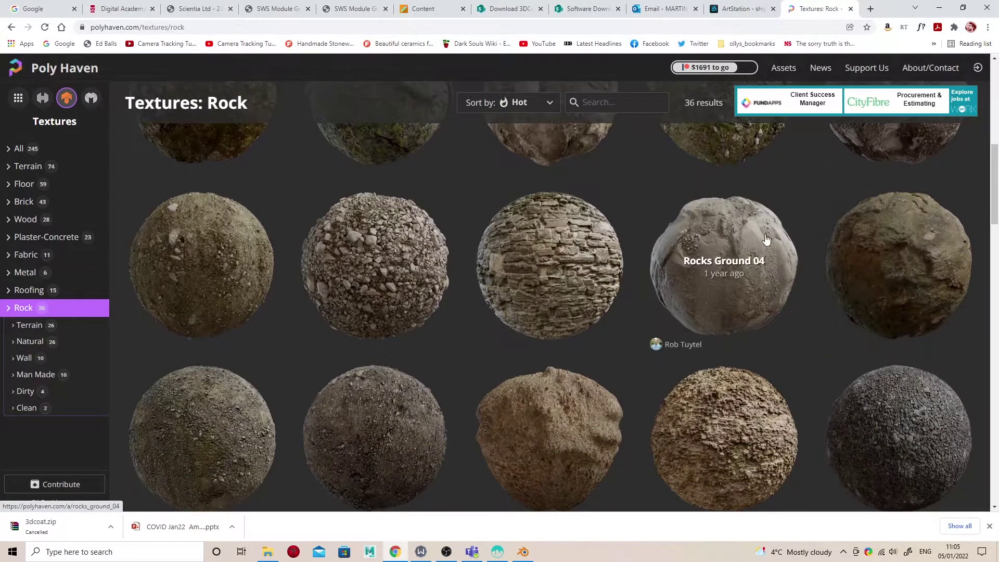
scroll(765, 239, "down", 6)
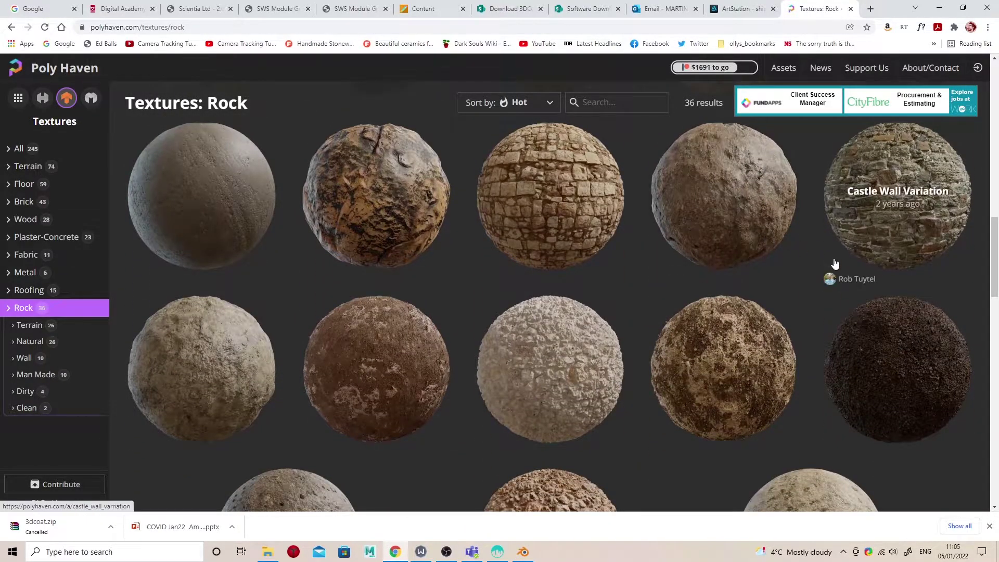
scroll(732, 225, "down", 10)
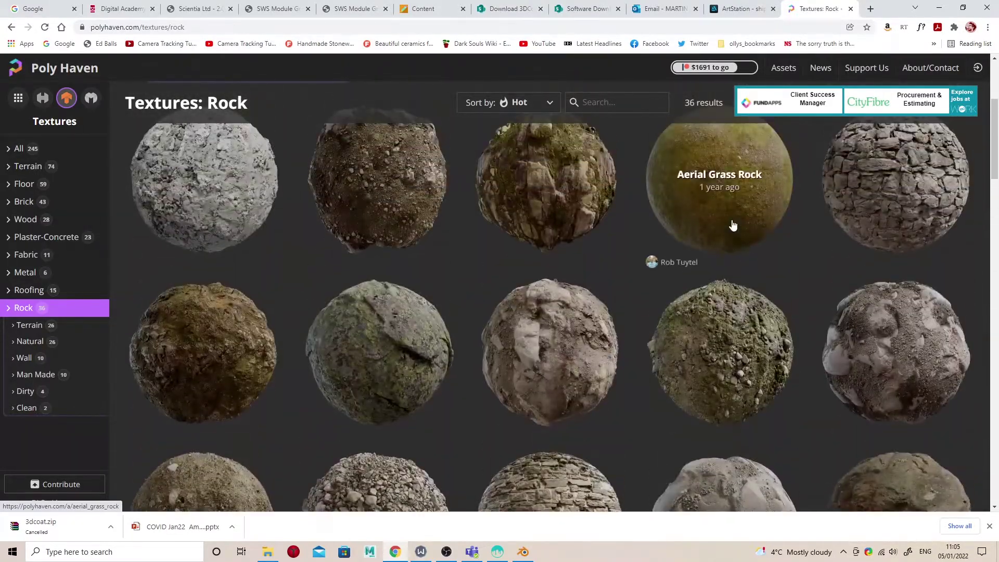
scroll(733, 225, "up", 3)
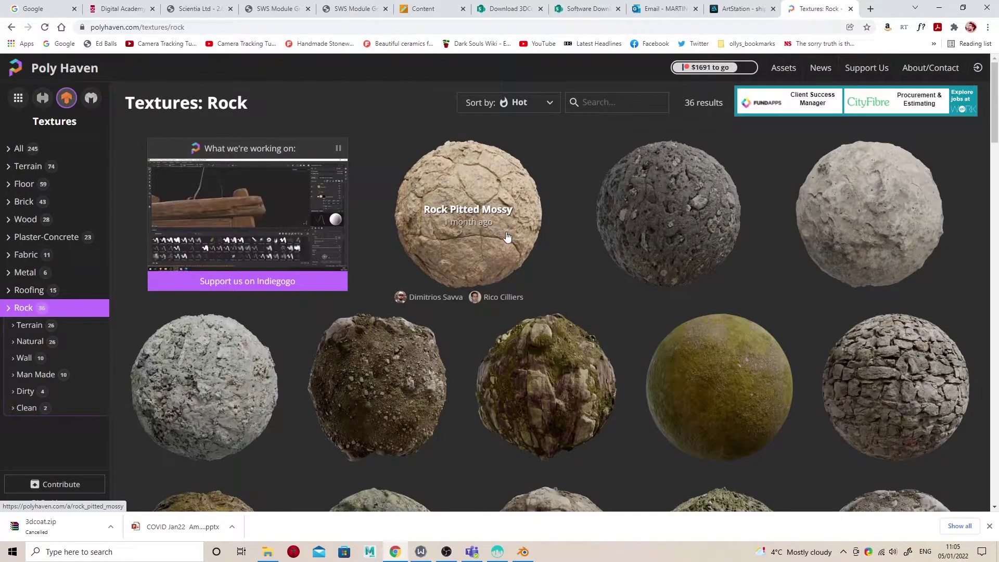
scroll(515, 239, "down", 4)
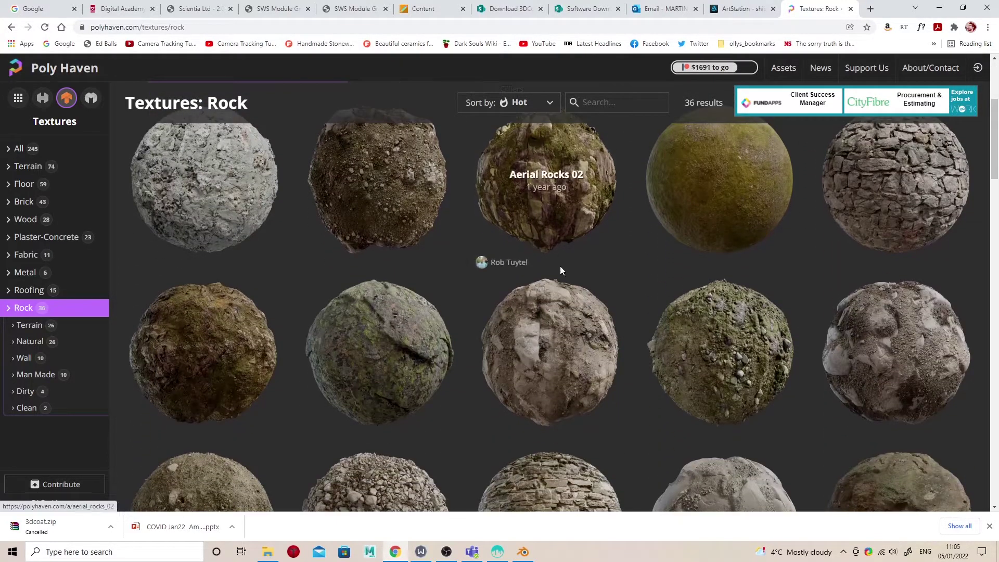
scroll(567, 275, "down", 2)
scroll(582, 291, "down", 1)
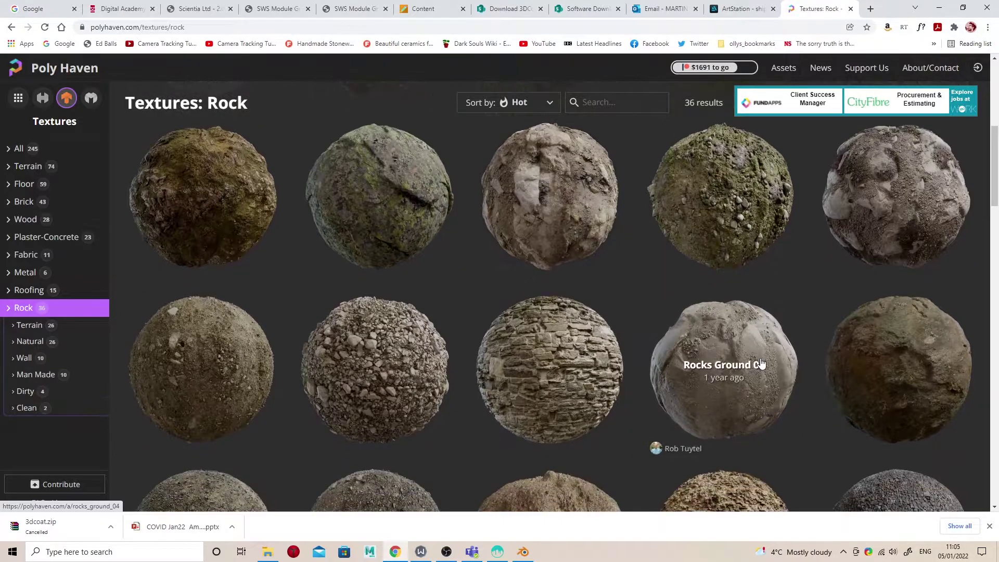
scroll(495, 316, "up", 5)
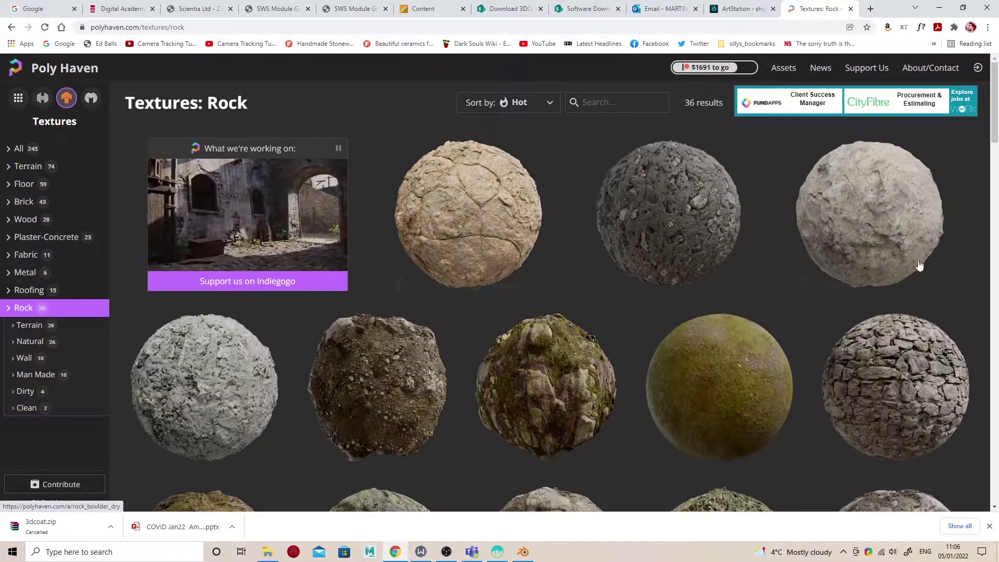
- Open the Rock Boulder Dry page and download it at 4K
left_click(887, 260)
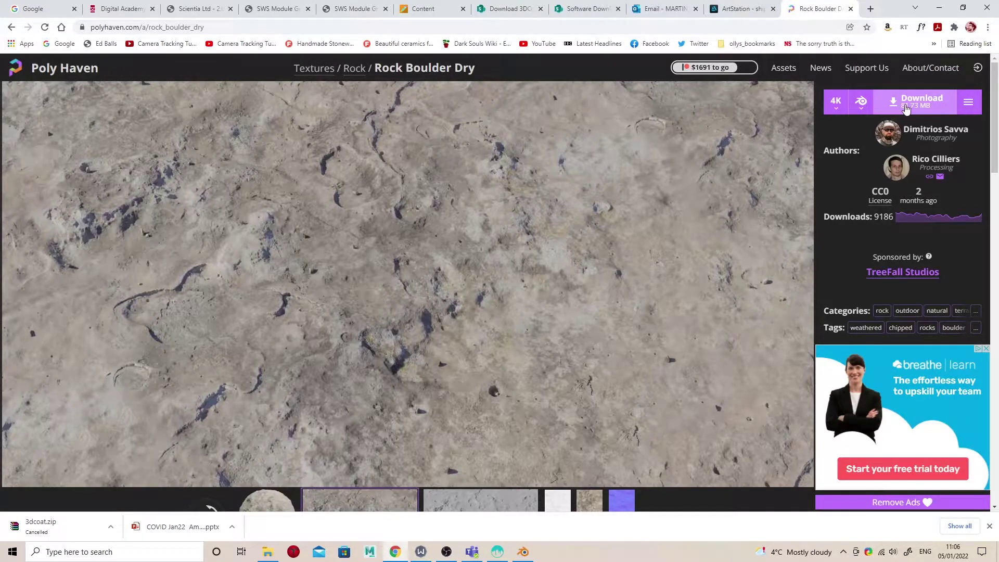
left_click(905, 106)
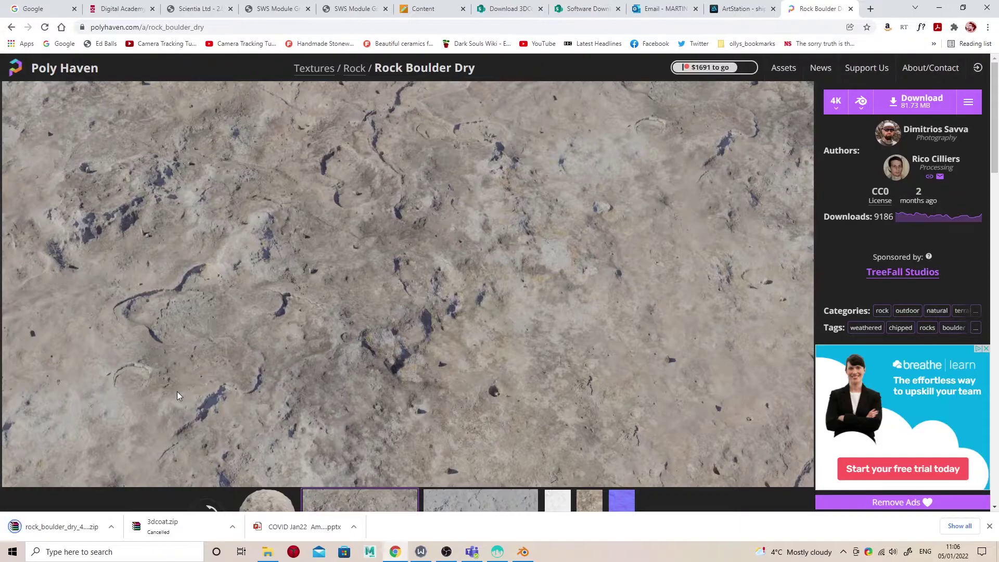
- Open the downloaded zip in WinRAR and select the textures folder and blend file
left_click(73, 531)
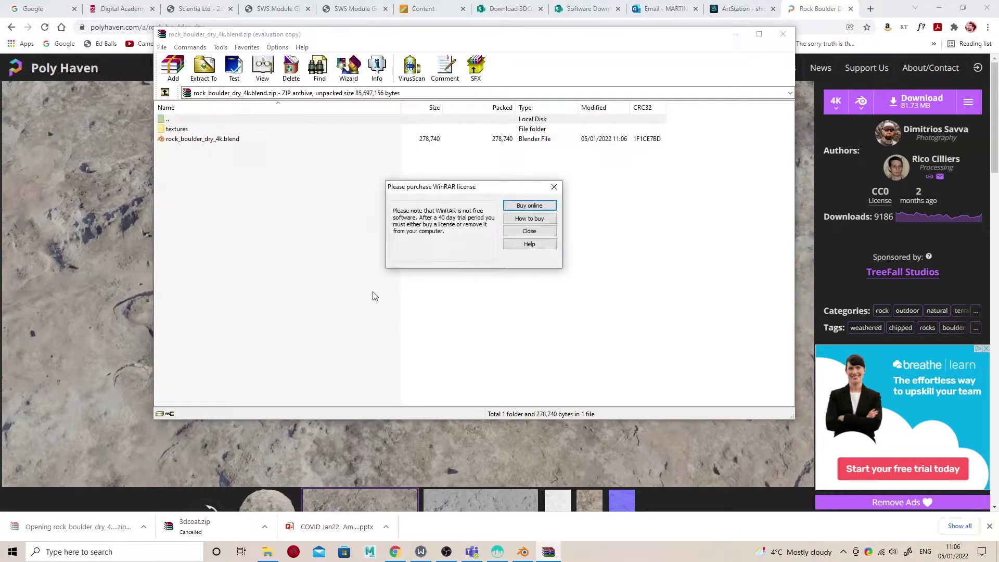
left_click(503, 230)
left_click(241, 155)
left_click_drag(242, 155, 169, 132)
- Extract the selection into E:\Poly Haven\Textures
left_click(214, 71)
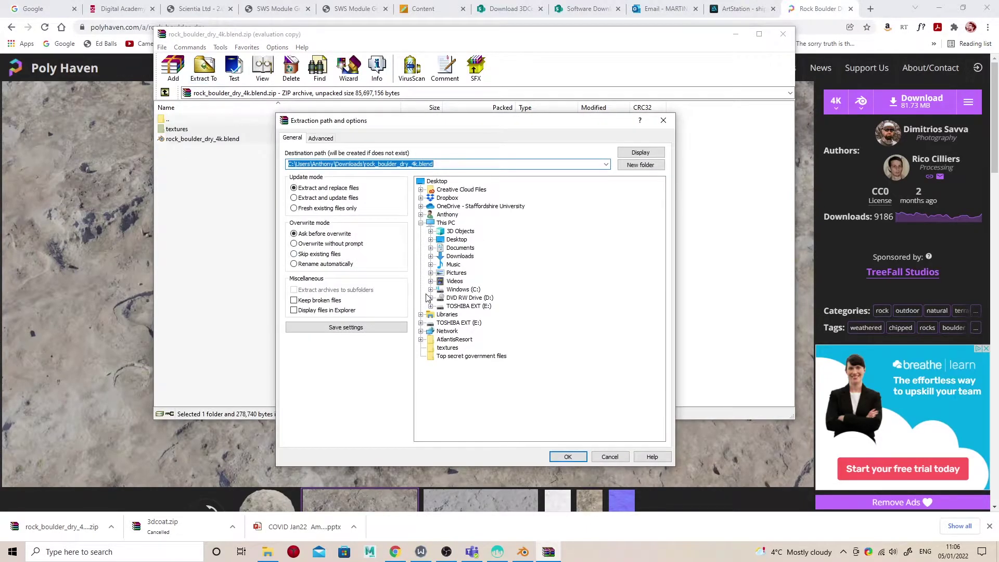
left_click(430, 306)
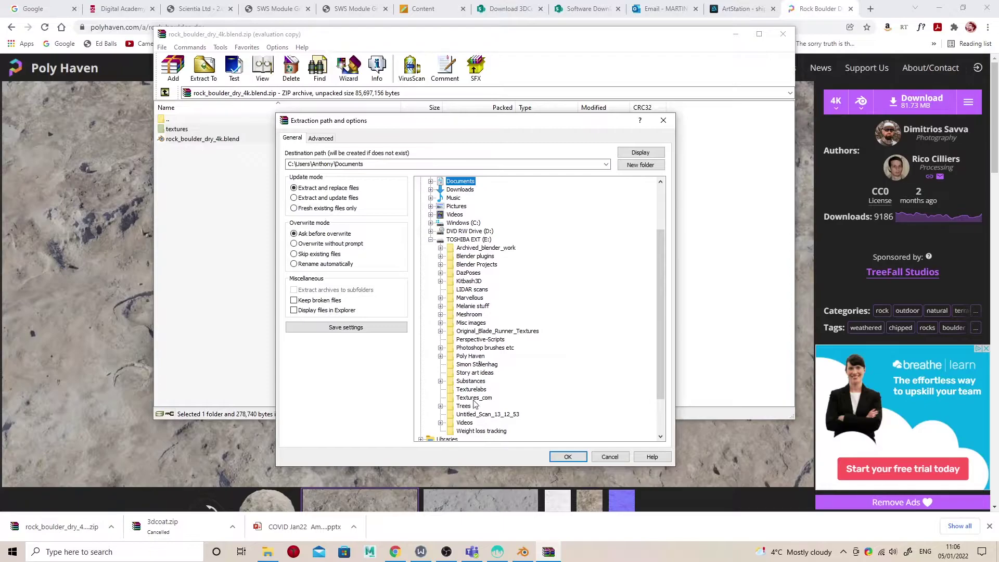
left_click(440, 357)
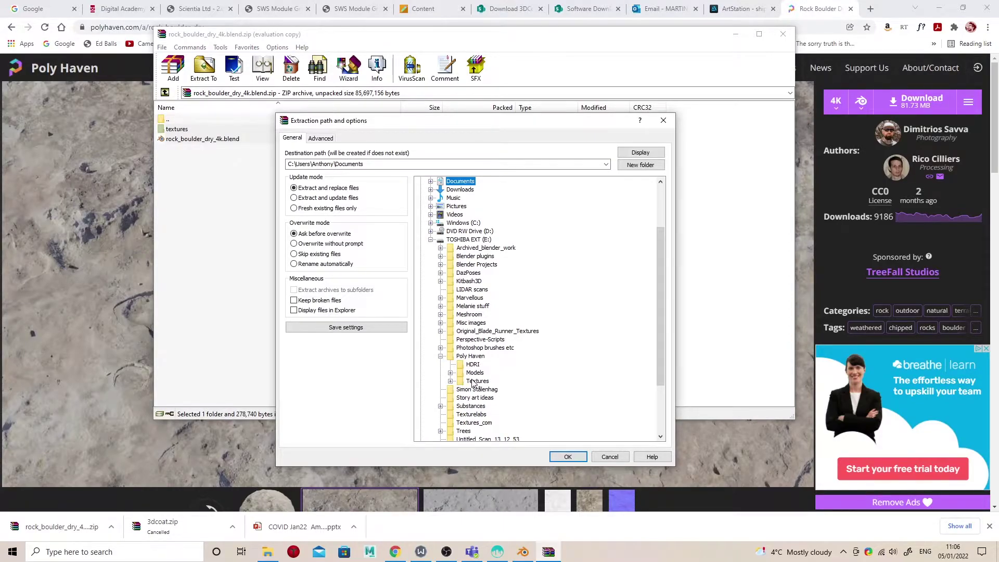
left_click(450, 381)
left_click(477, 381)
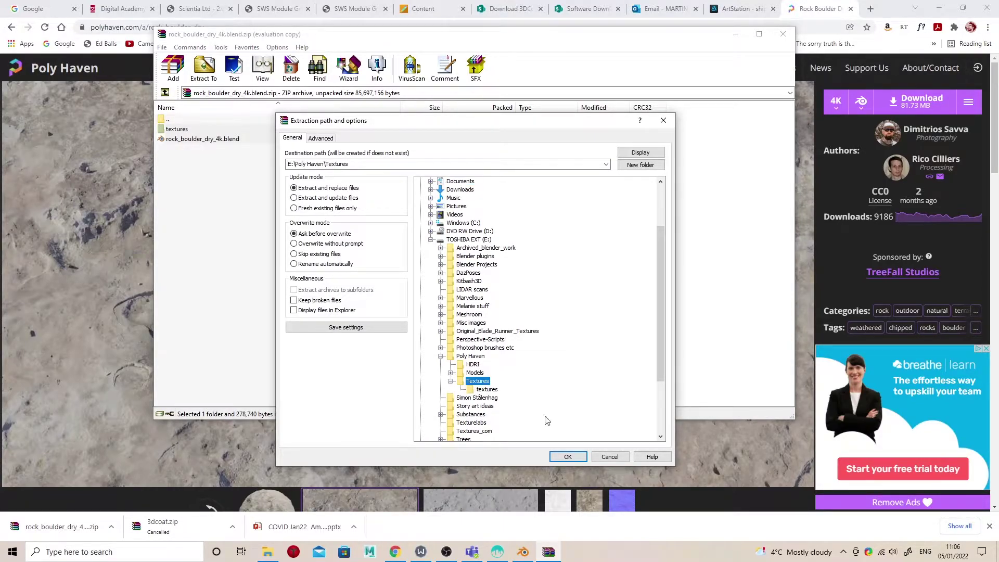
left_click(567, 457)
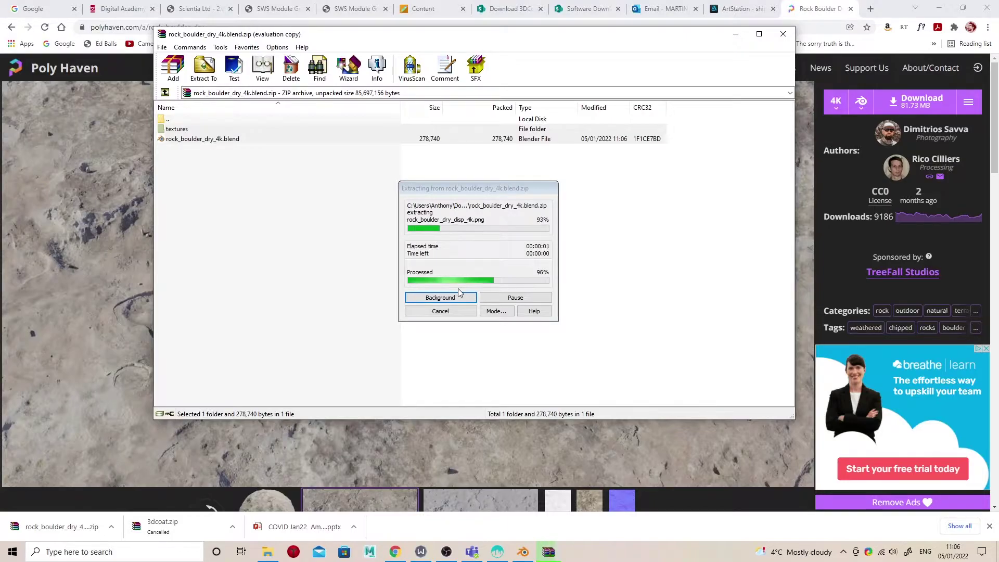
- Back in Blender, browse File > Append to rock_boulder_dry_4k.blend in E:\Poly Haven\Textures
left_click(522, 551)
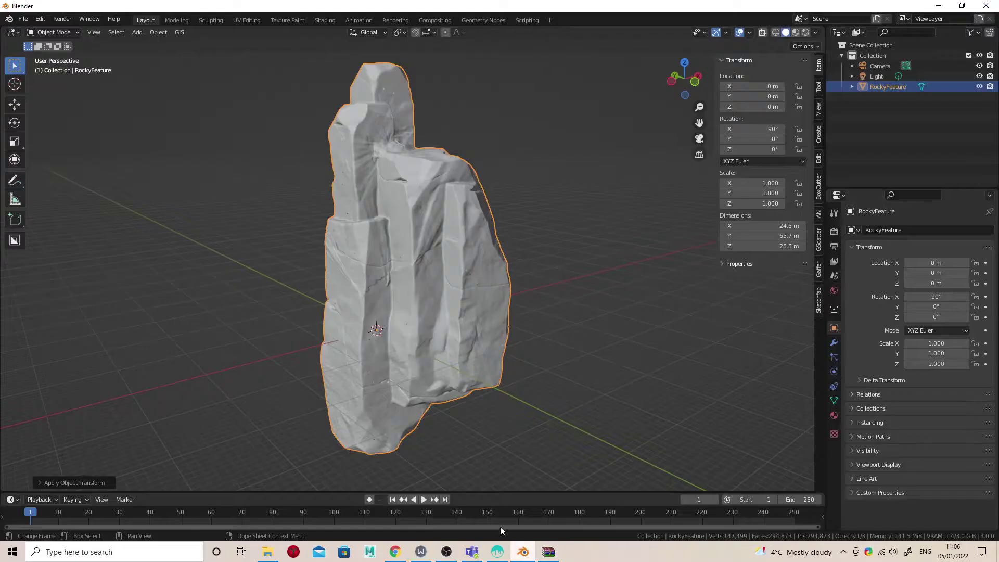
middle_click_drag(466, 204, 342, 120)
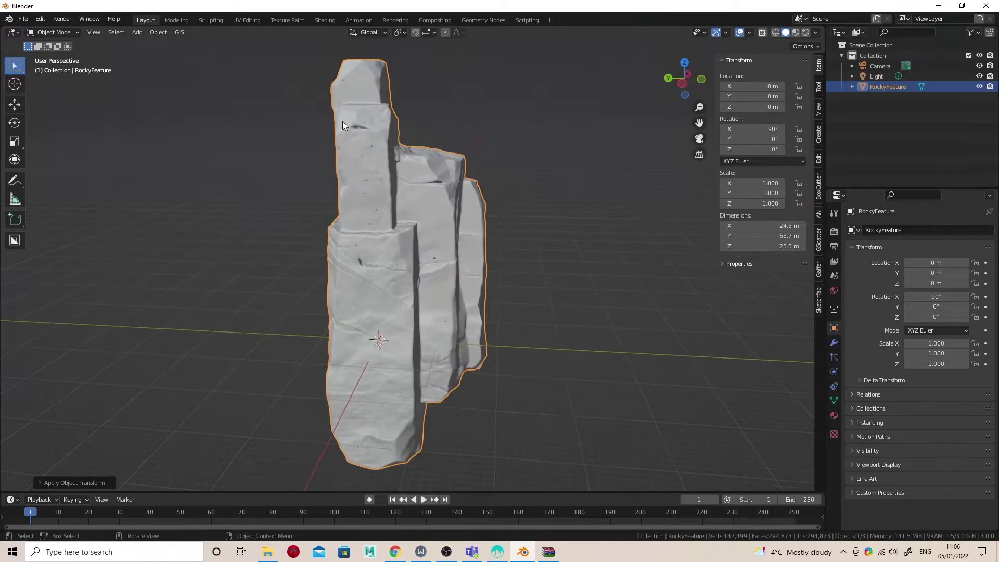
left_click_drag(211, 78, 249, 126)
left_click(22, 19)
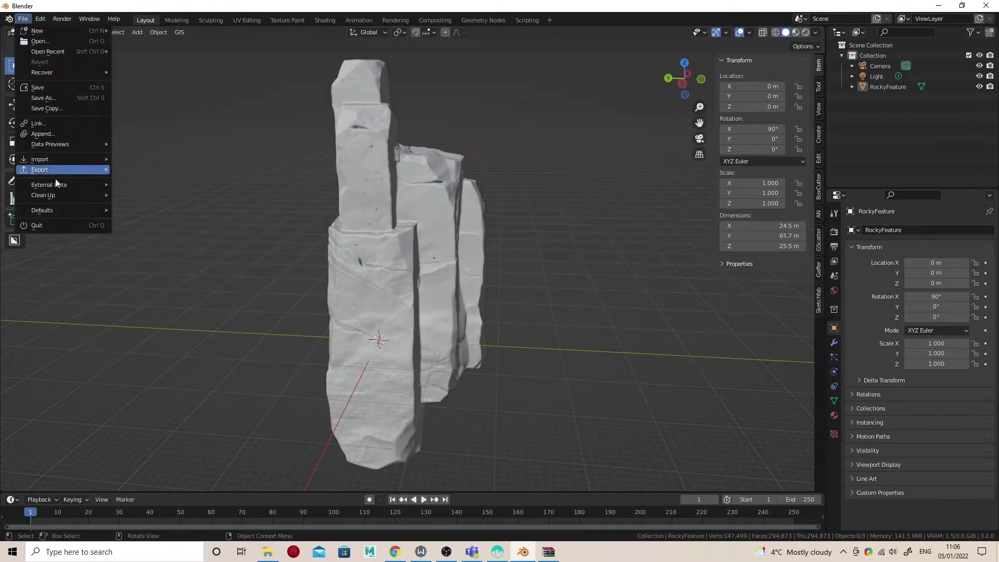
left_click(43, 133)
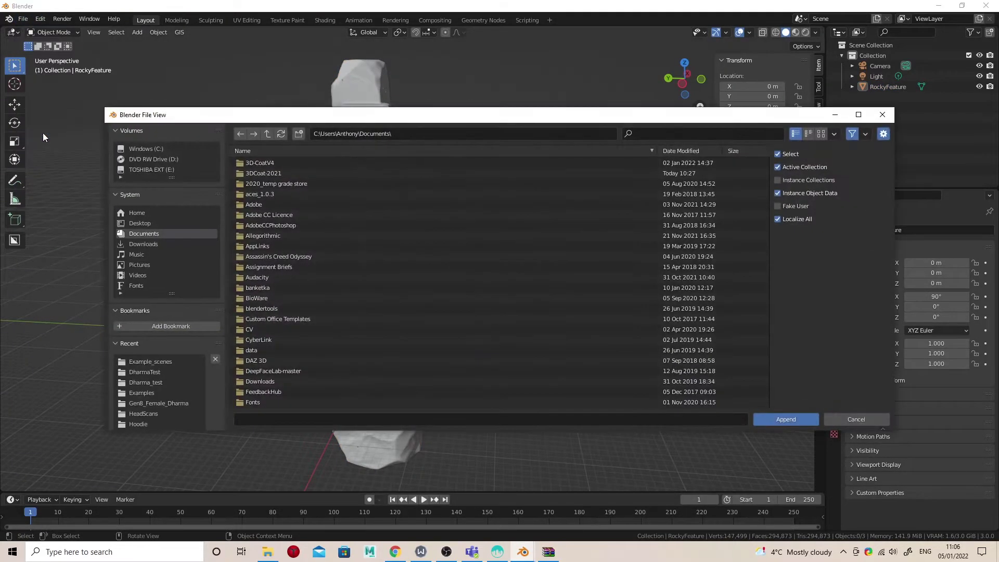
left_click(155, 170)
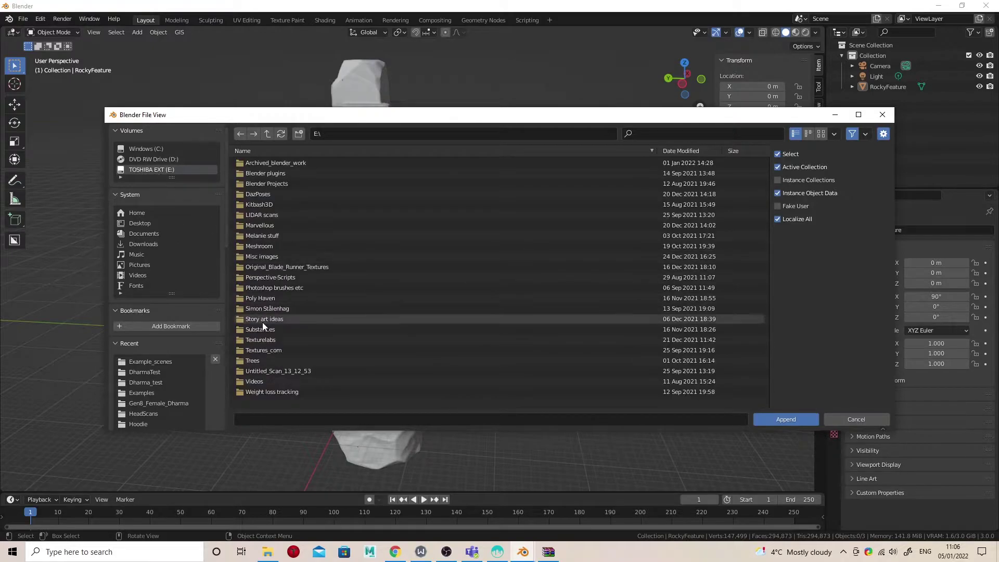
left_click(261, 299)
double_click(261, 300)
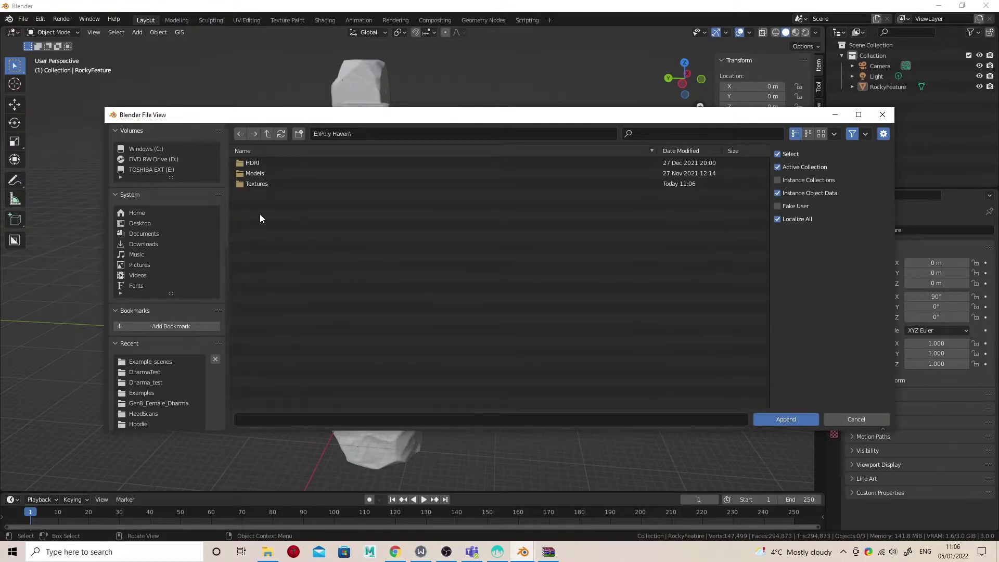
double_click(261, 183)
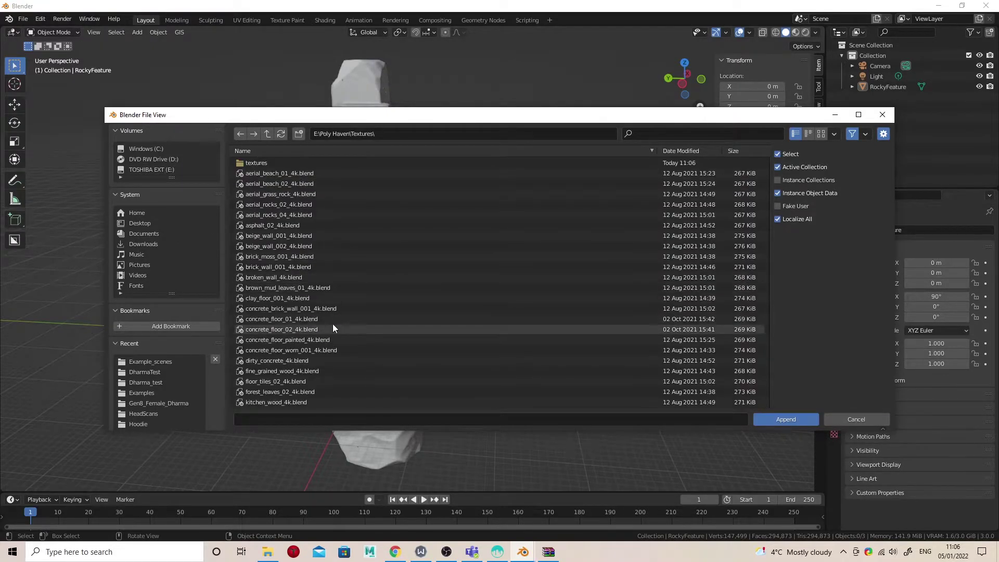
scroll(332, 324, "down", 5)
scroll(328, 329, "down", 2)
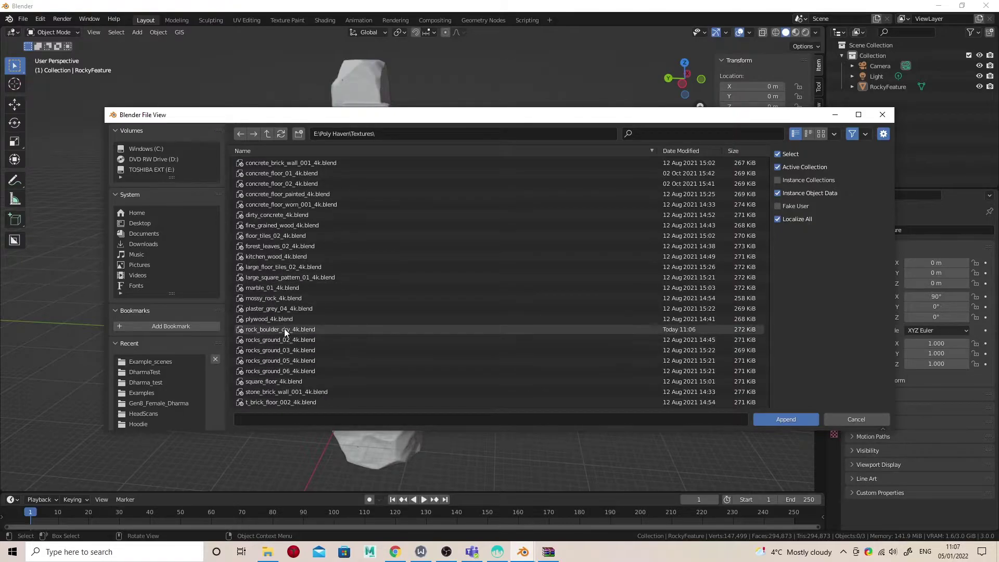
left_click(338, 341)
- Append the rock_boulder_dry material from the blend file's Material folder
scroll(564, 369, "down", 1)
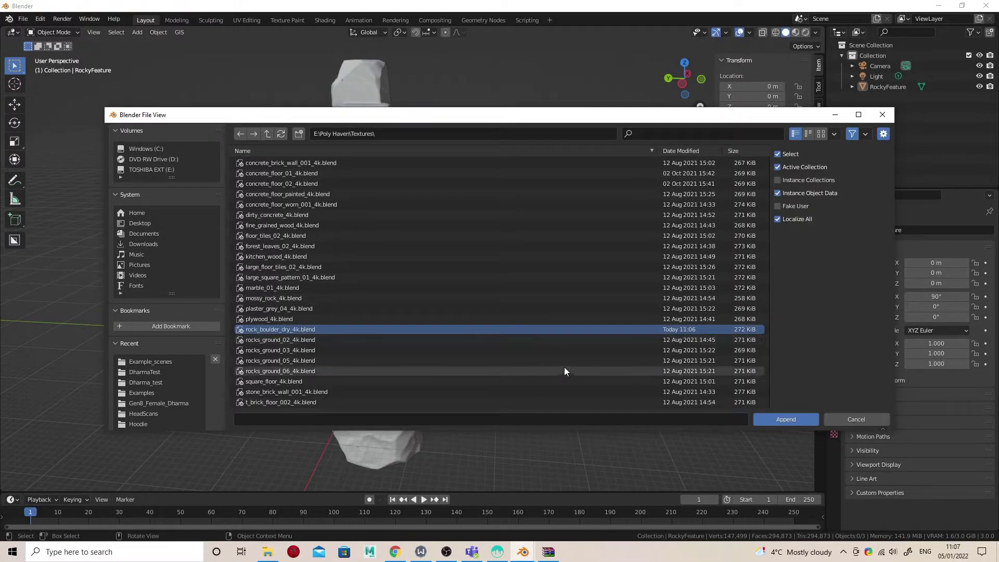
left_click(767, 418)
double_click(277, 234)
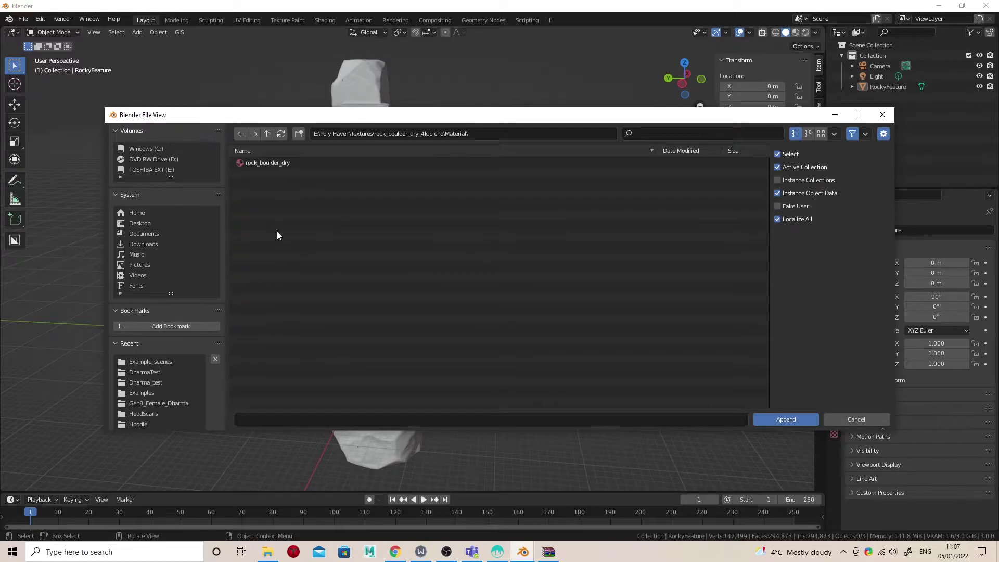
left_click(276, 163)
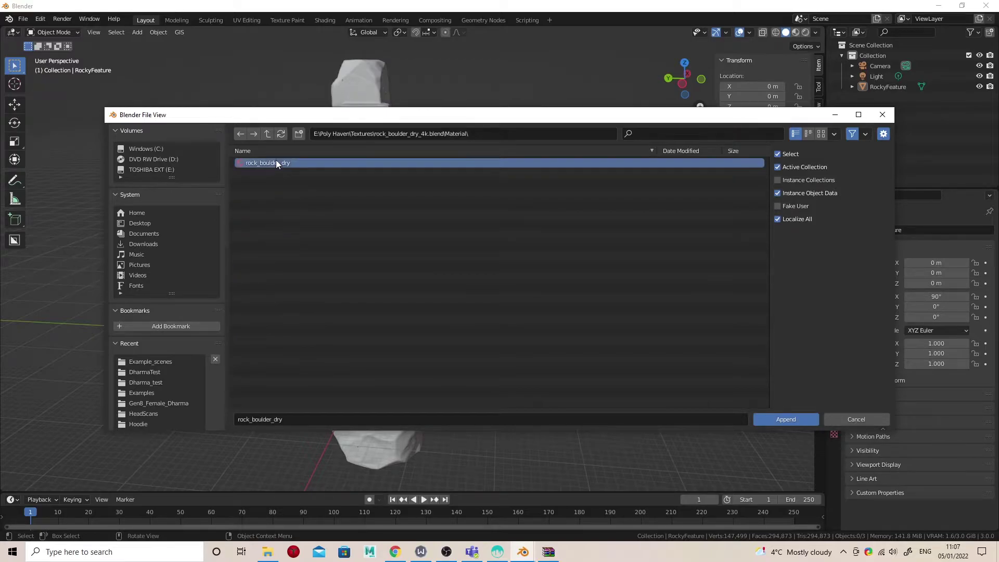
left_click(785, 419)
- Enlarge the timeline area and turn it into a Shader Editor
middle_click_drag(537, 274, 485, 276)
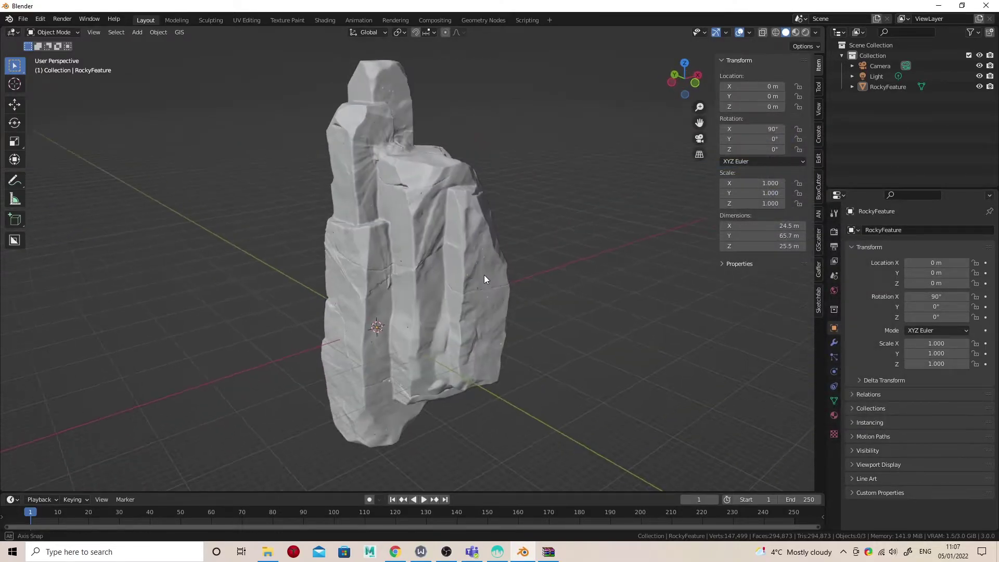
left_click_drag(539, 494, 531, 382)
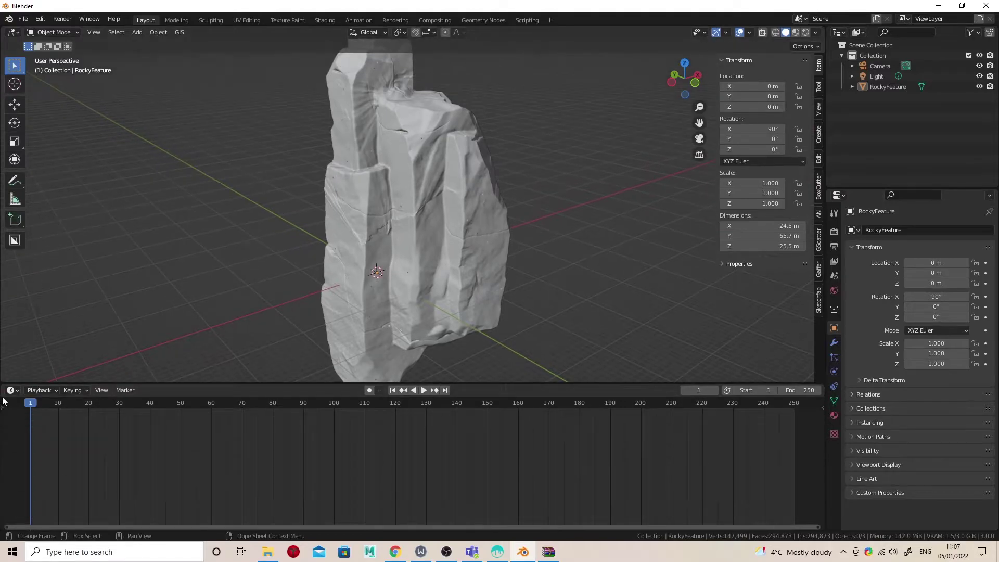
left_click(14, 391)
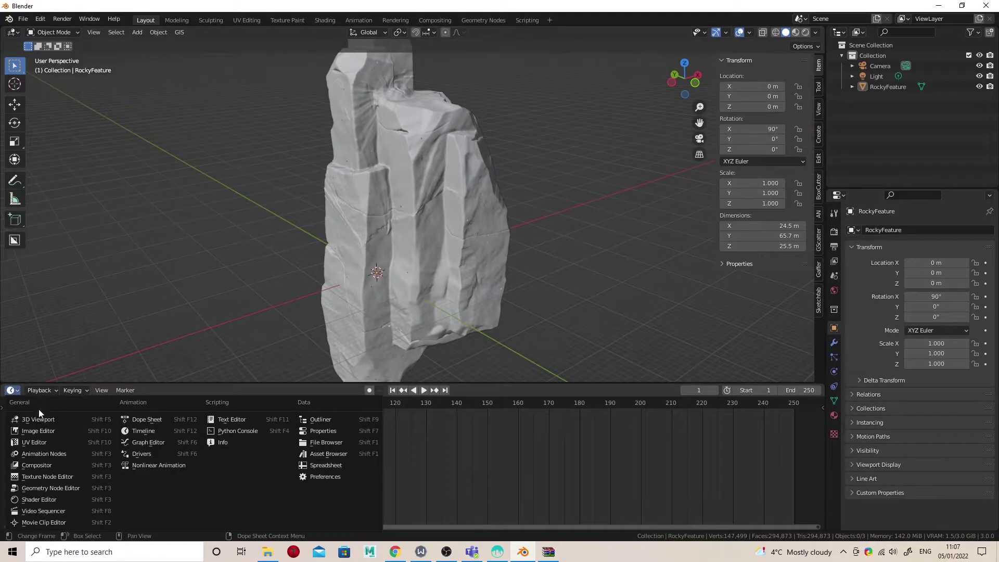
left_click(39, 502)
- Select the rock and swap its Volume8 material for rock_boulder_dry
left_click(406, 292)
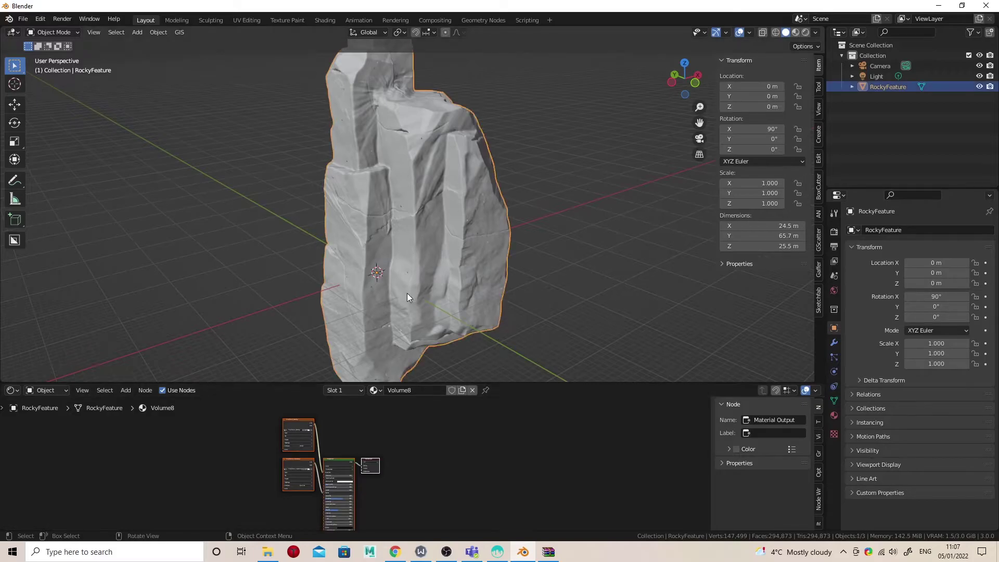
middle_click_drag(399, 439, 408, 441)
left_click(376, 390)
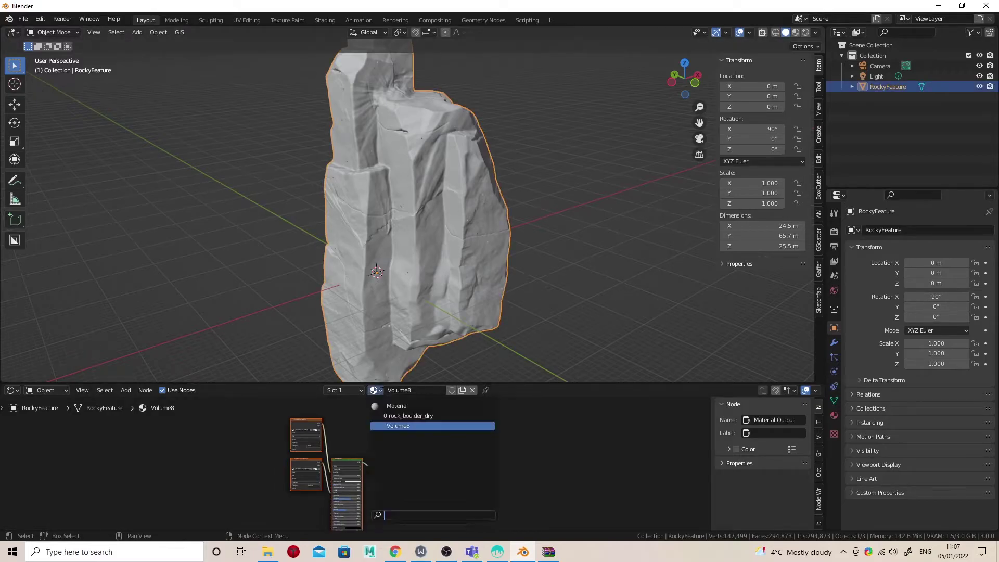
left_click(409, 416)
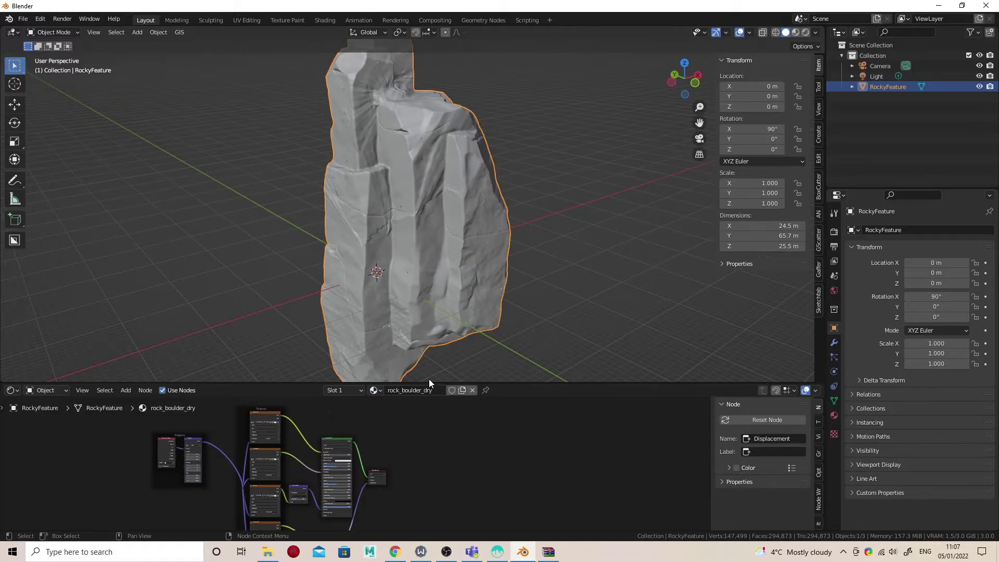
middle_click_drag(411, 441, 471, 450)
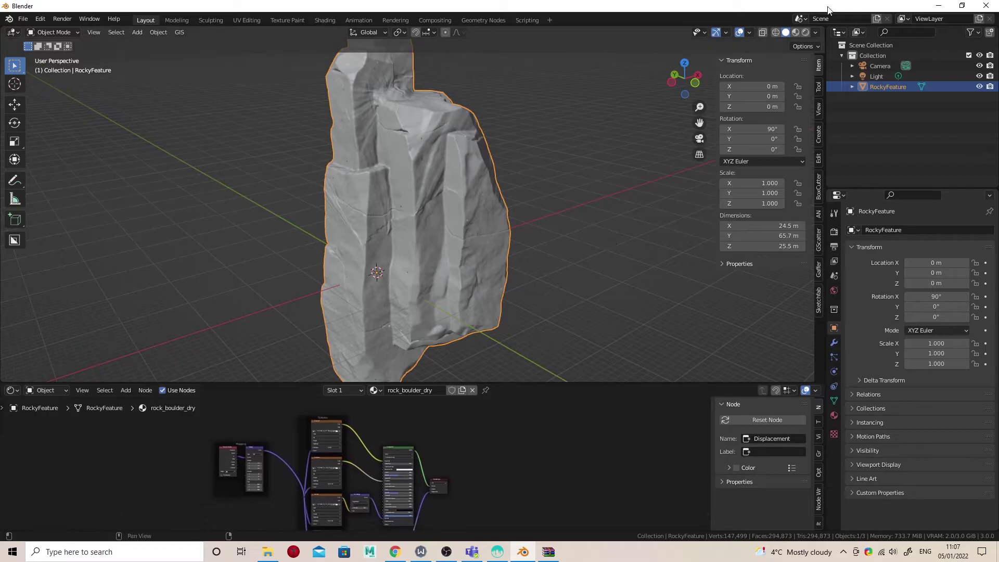
- Switch the viewport to Material Preview and orbit until the textured rock faces the view
left_click(794, 33)
mouse_move(538, 204)
middle_mouse_down()
mouse_move(763, 198)
mouse_move(763, 248)
mouse_move(465, 191)
middle_mouse_up()
middle_click_drag(473, 467, 564, 463)
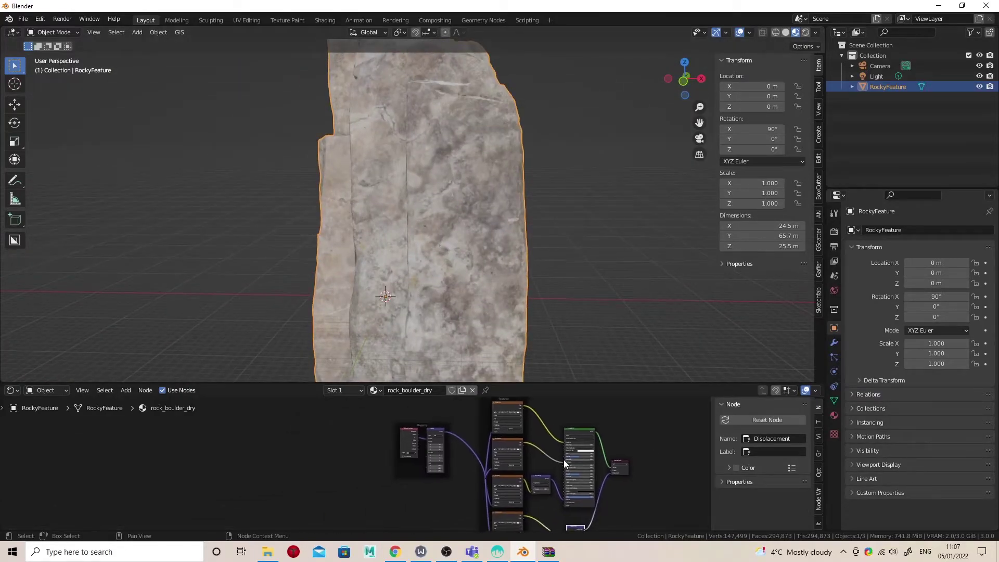
- Enlarge the node editor and zoom in on the Mapping node
left_click_drag(578, 384, 578, 275)
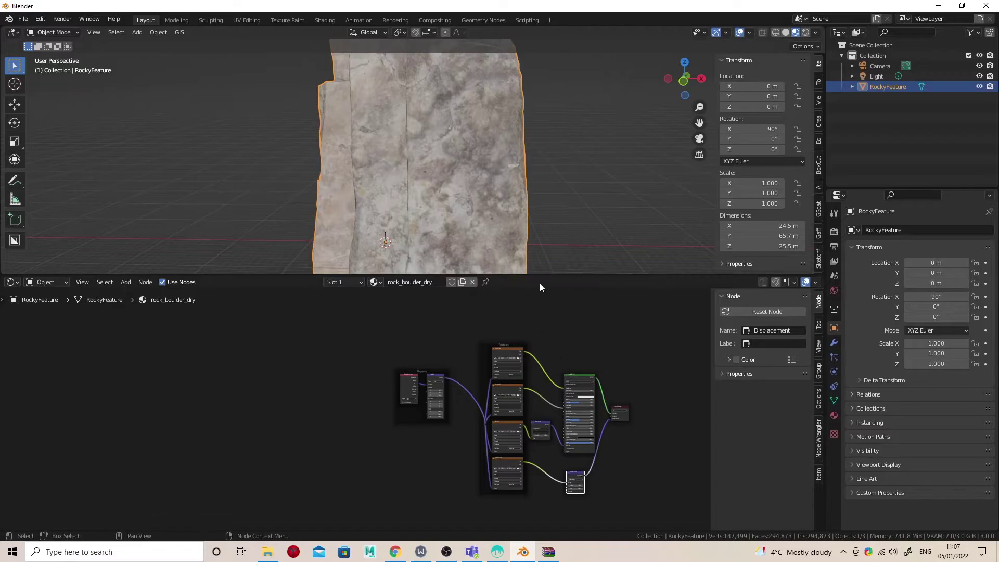
scroll(448, 142, "down", 2)
middle_click_drag(506, 335, 403, 350)
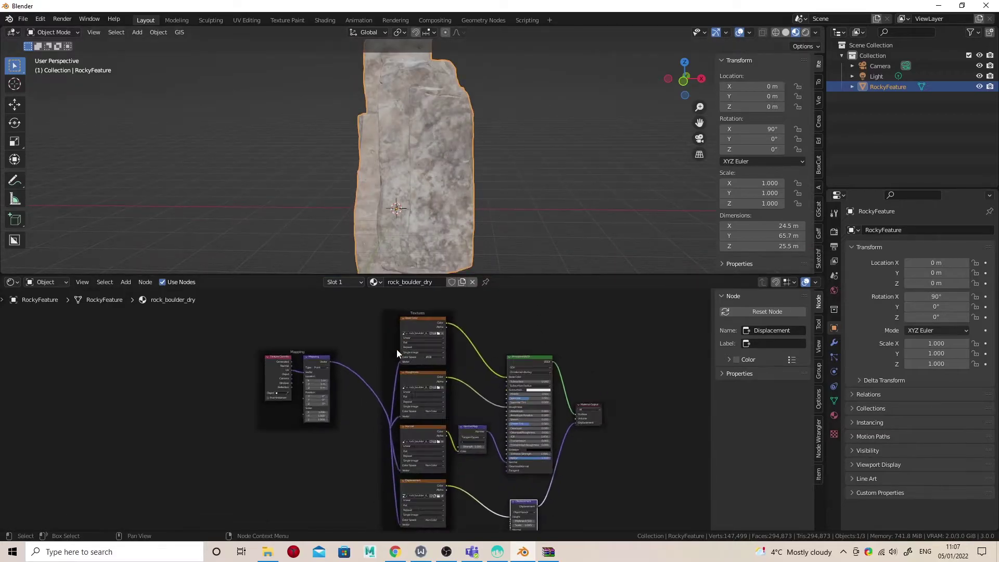
scroll(397, 348, "up", 5)
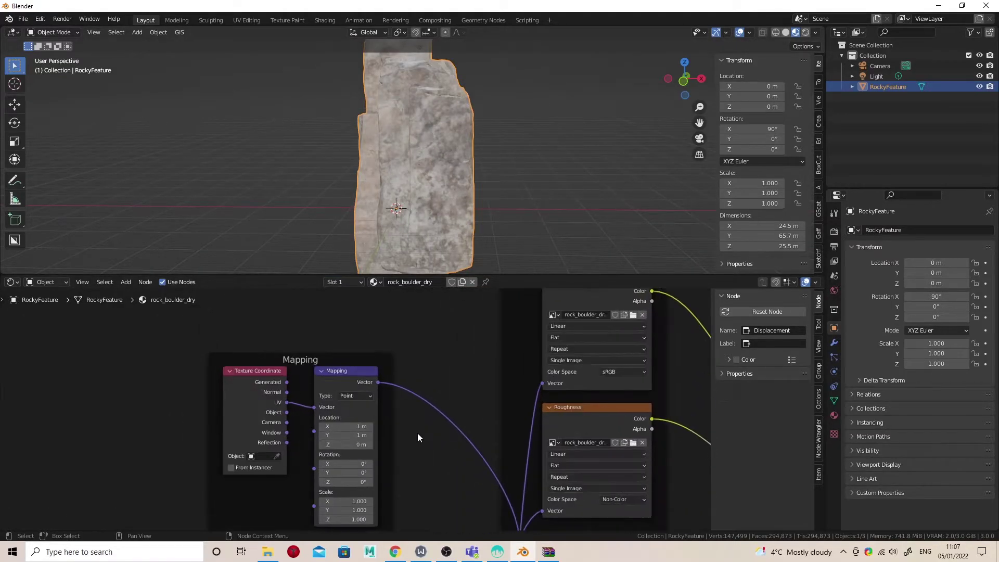
scroll(416, 436, "up", 2)
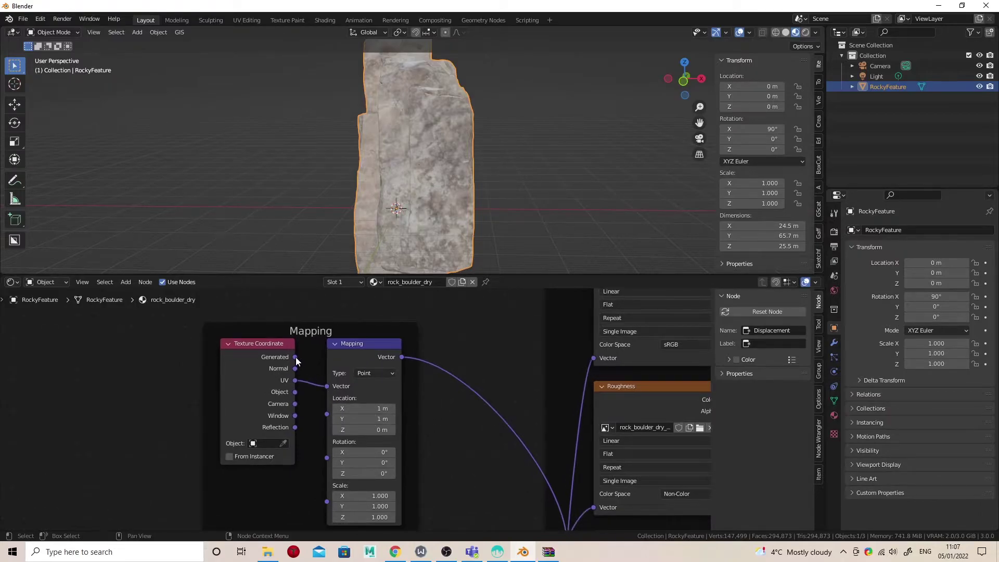
- Link Texture Coordinate Generated to the Mapping Vector and set Base Color projection to Box
left_click_drag(295, 357, 323, 385)
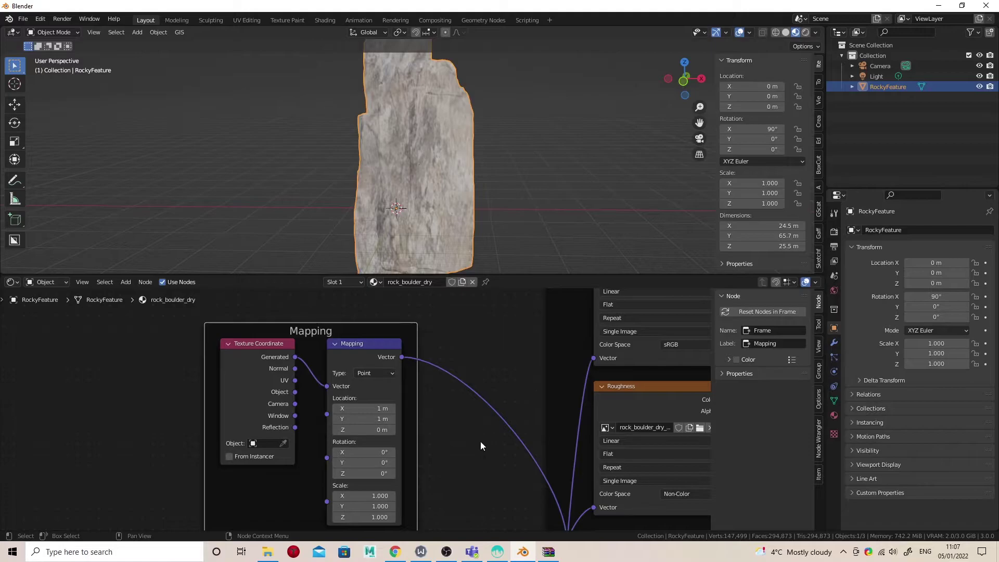
mouse_move(479, 441)
middle_mouse_down()
mouse_move(296, 457)
mouse_move(216, 537)
middle_mouse_up()
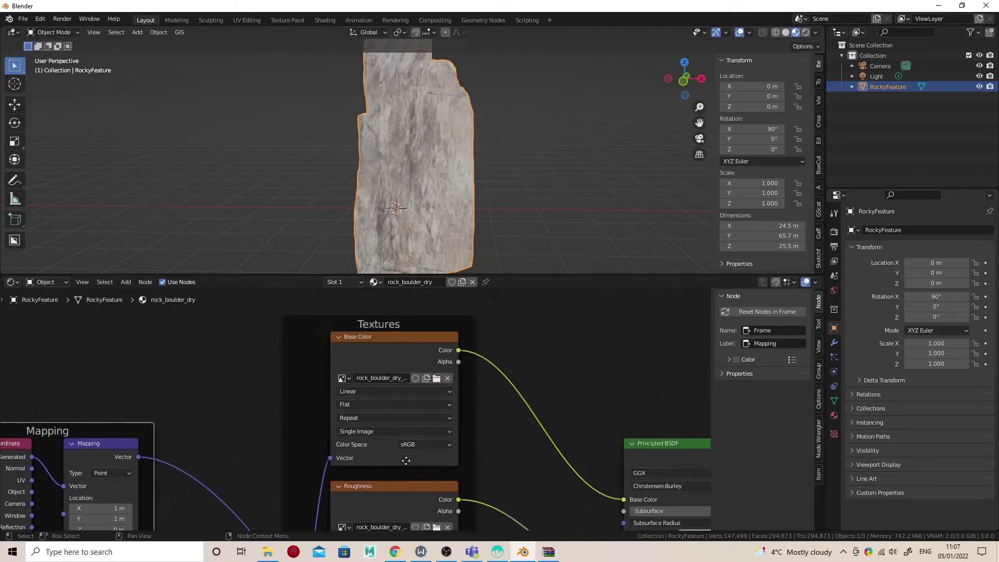
left_click(429, 404)
left_click(405, 428)
- Set the Roughness, Normal and Displacement image textures to Box projection
scroll(475, 440, "down", 5, "shift")
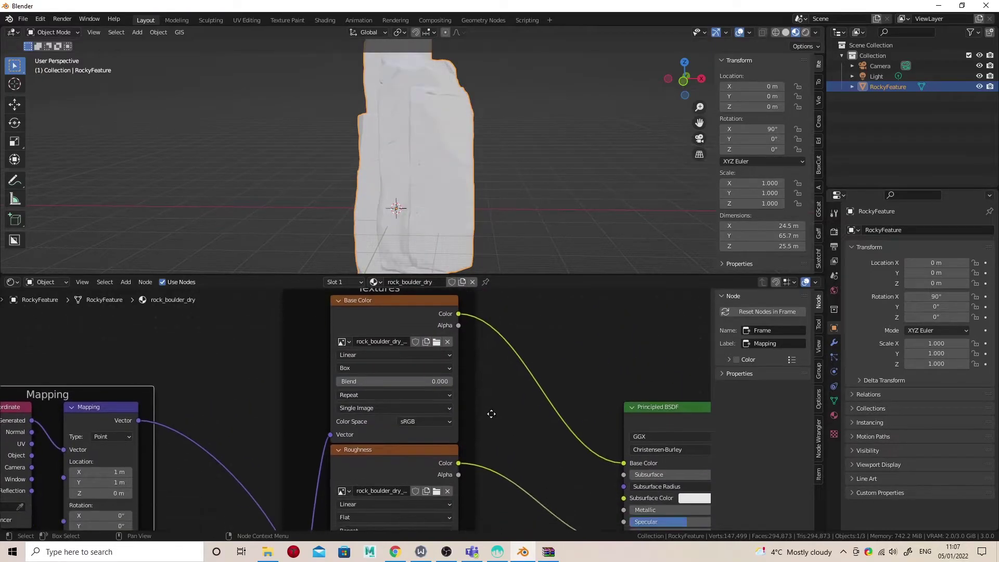
left_click(449, 441)
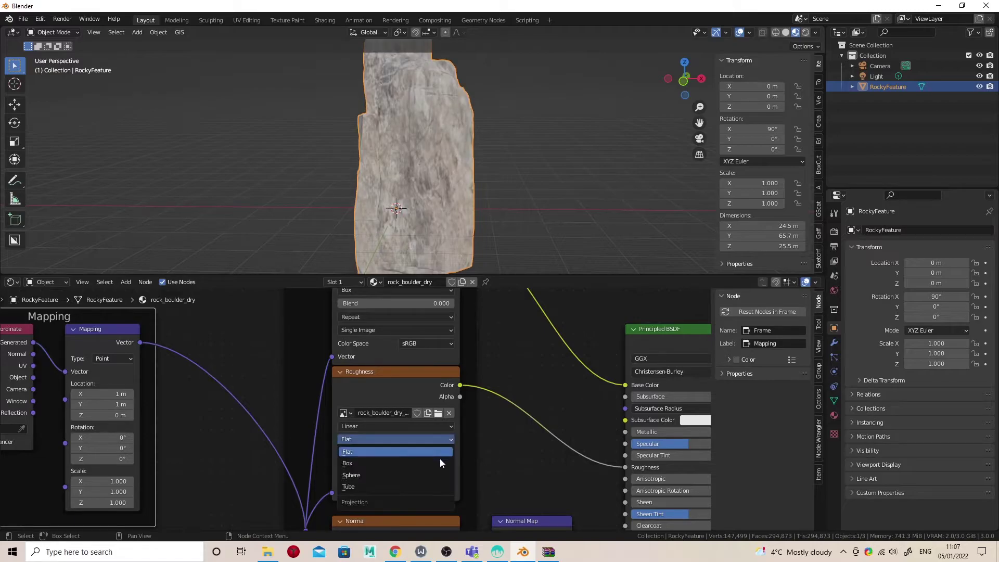
left_click(439, 457)
scroll(489, 427, "down", 7, "shift")
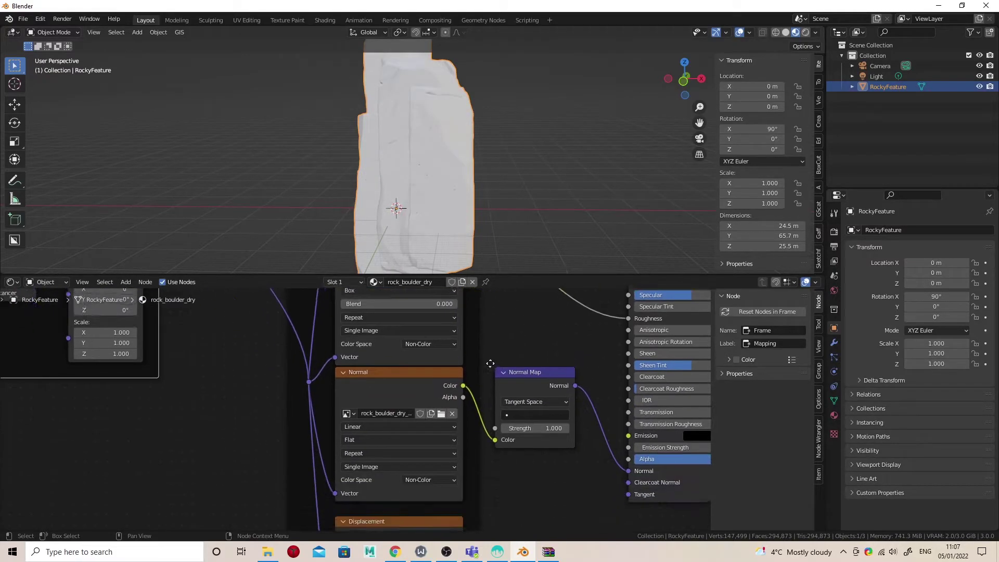
left_click(451, 435)
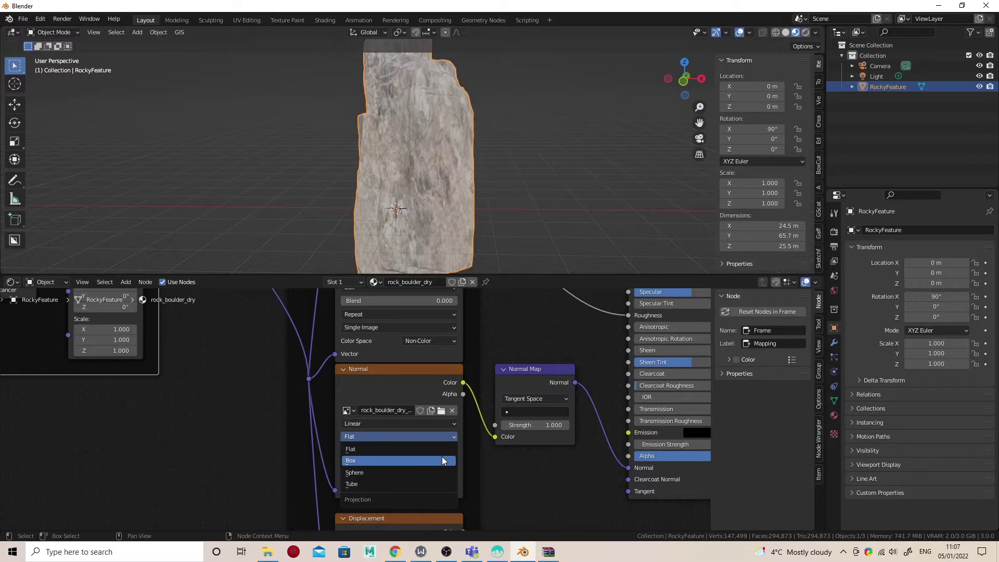
left_click(442, 460)
scroll(522, 469, "down", 5, "shift")
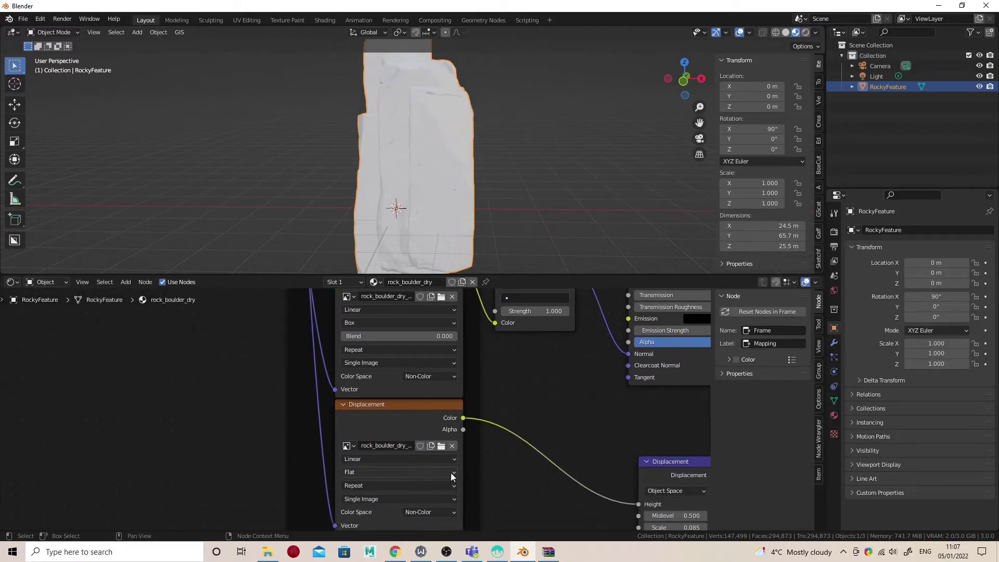
left_click(429, 470)
left_click(419, 448)
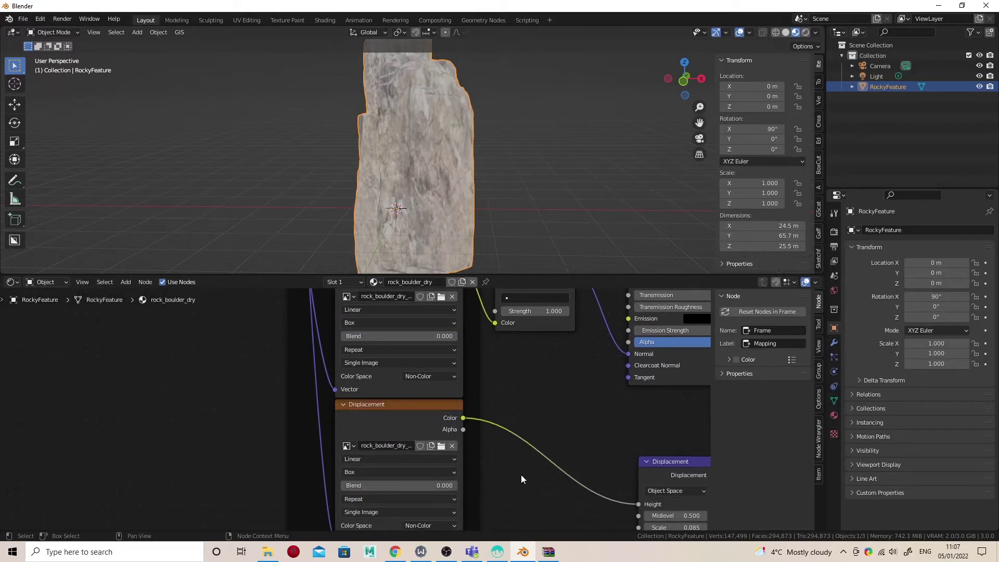
middle_click_drag(520, 486, 335, 295)
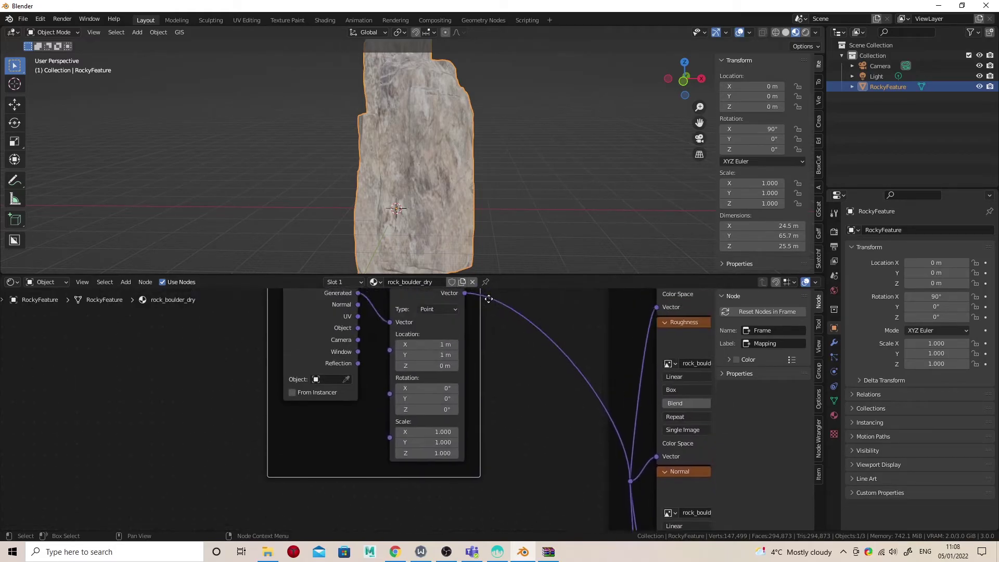
- Add a Value node left of the Mapping node and connect it to Mapping Scale
key("shift+a")
left_click(314, 430)
type("value")
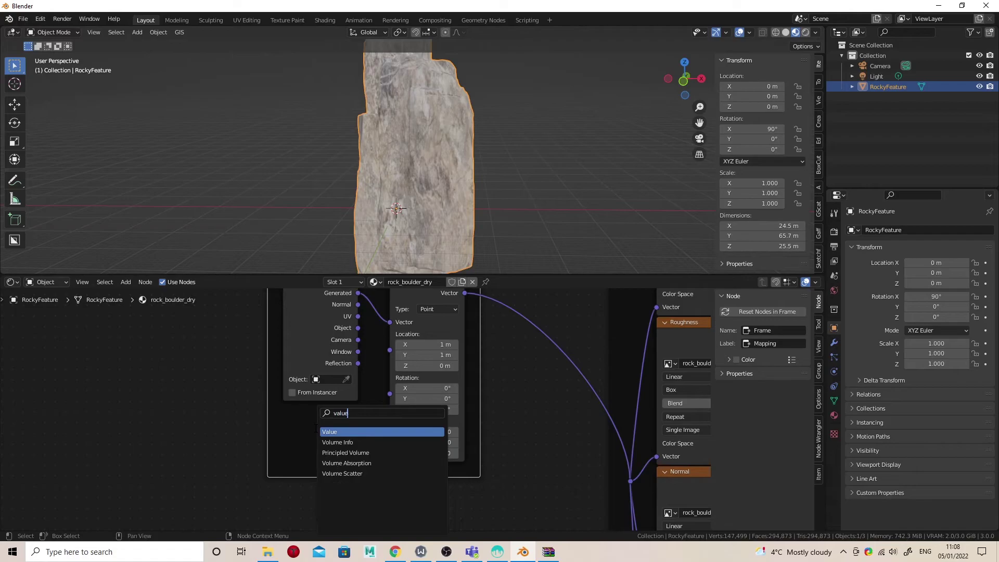
left_click(325, 431)
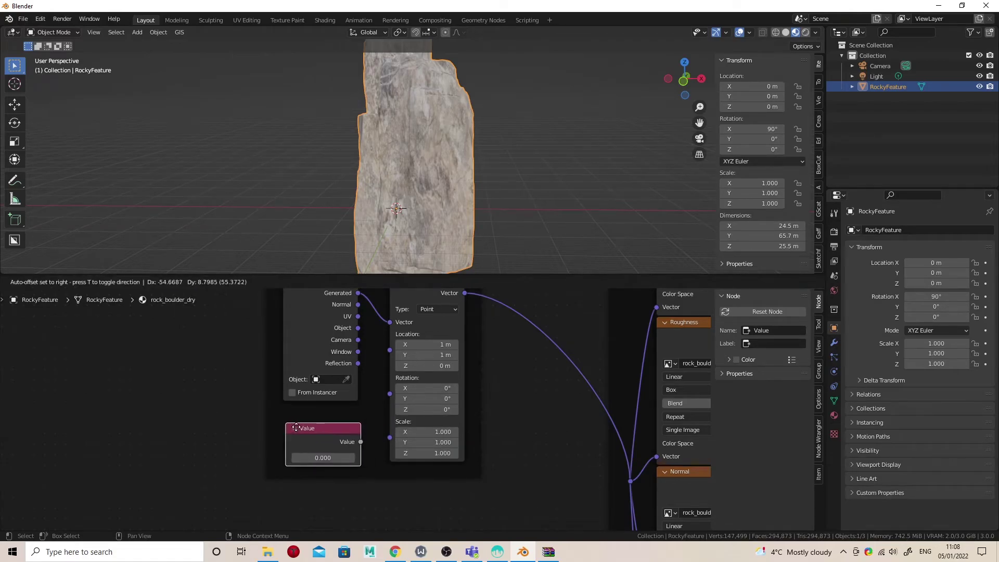
left_click(370, 442)
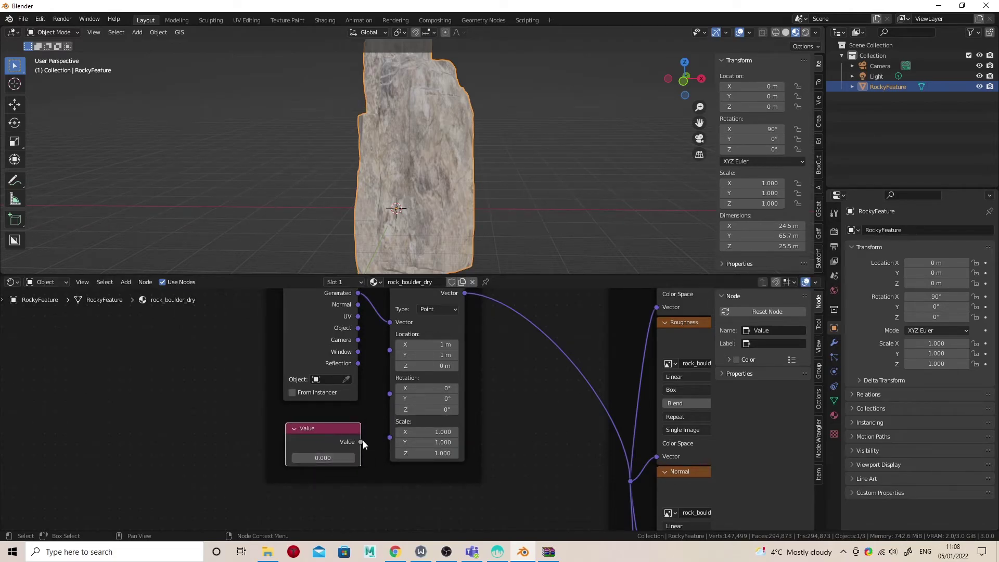
left_click_drag(360, 441, 392, 438)
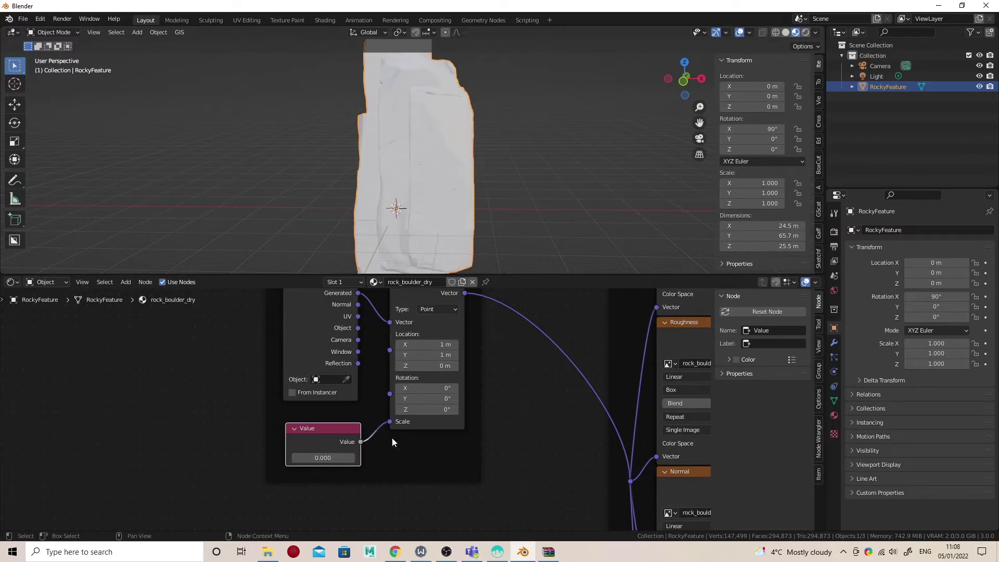
- Set the Value node to 2.000 to resize the rock_boulder_dry texture on the rock
left_click(323, 457)
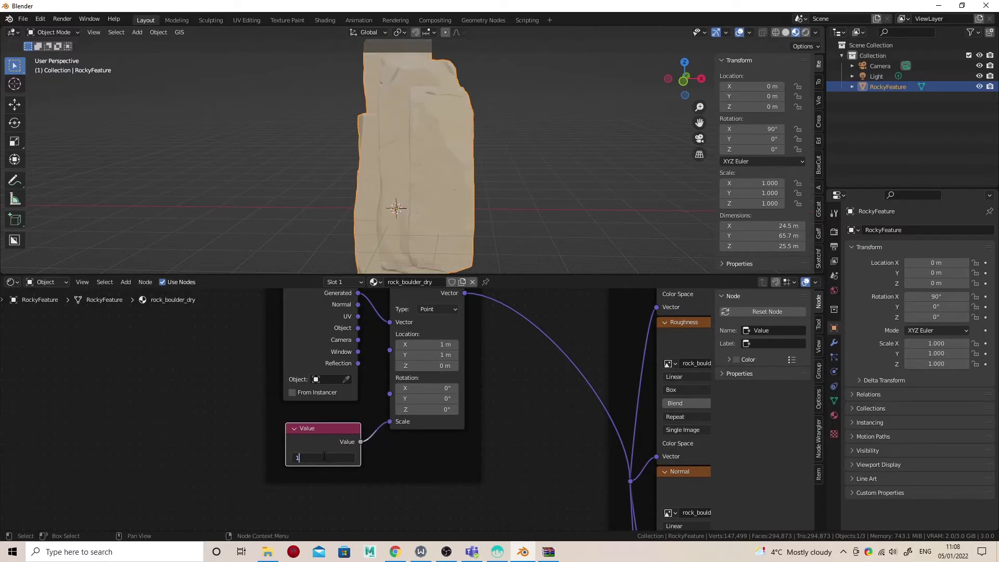
key("Return")
left_click_drag(323, 457, 310, 457)
left_click_drag(571, 276, 567, 393)
middle_click_drag(526, 203, 356, 204)
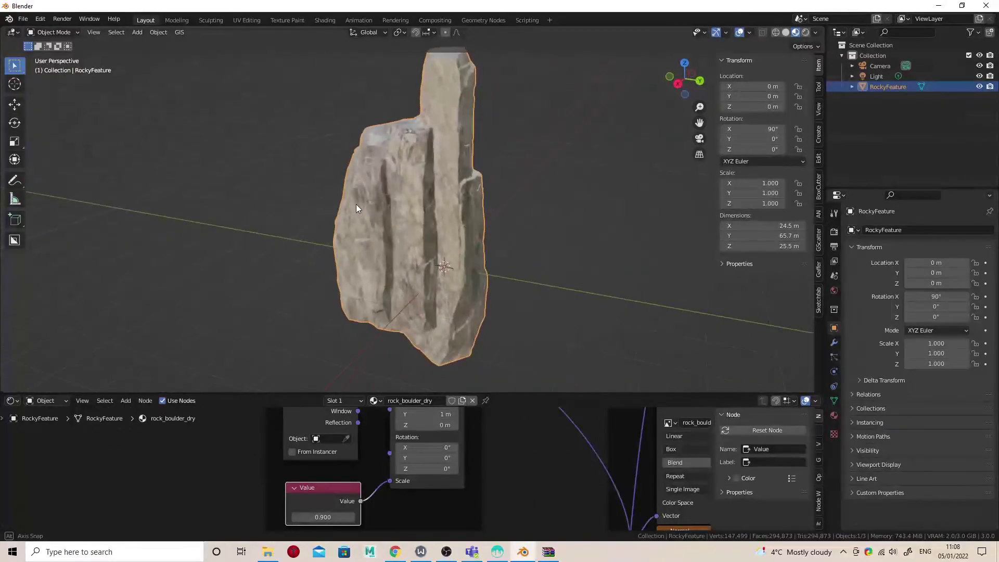
left_click_drag(322, 516, 359, 516)
middle_click_drag(393, 355, 479, 253)
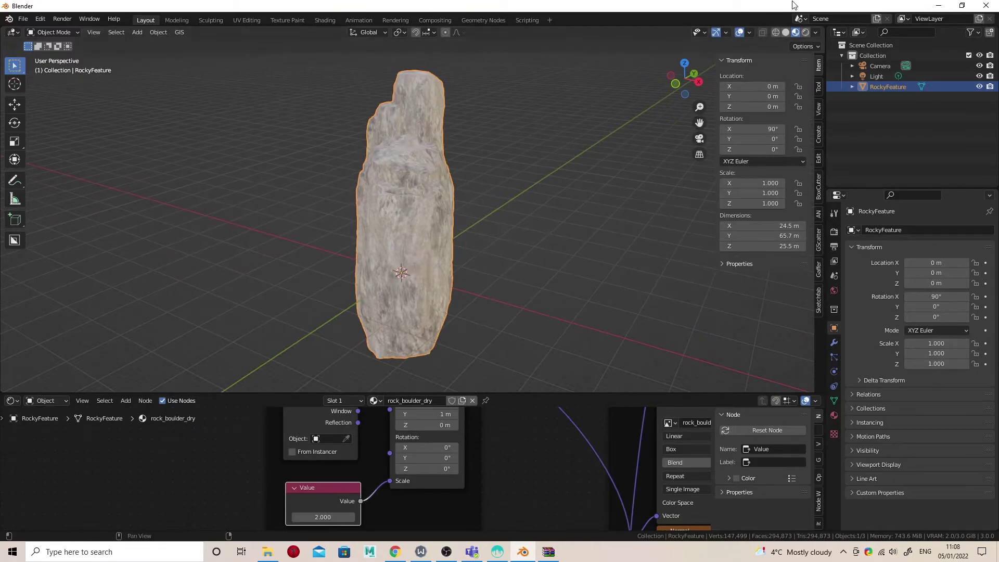
- Switch the viewport to Rendered and make the Light a Sun with strength 10
left_click(805, 32)
middle_click_drag(496, 186, 457, 212)
left_click(875, 76)
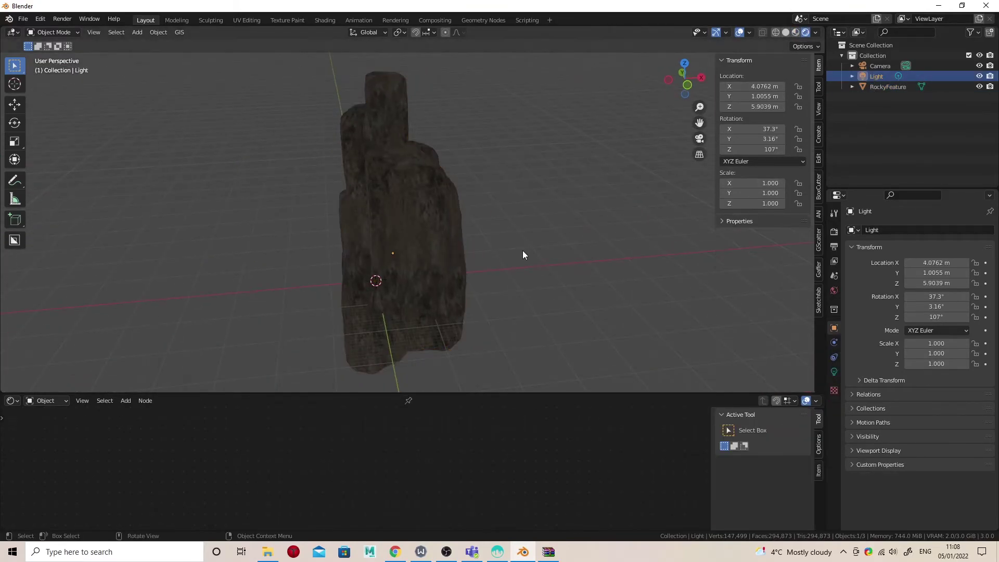
left_click(834, 371)
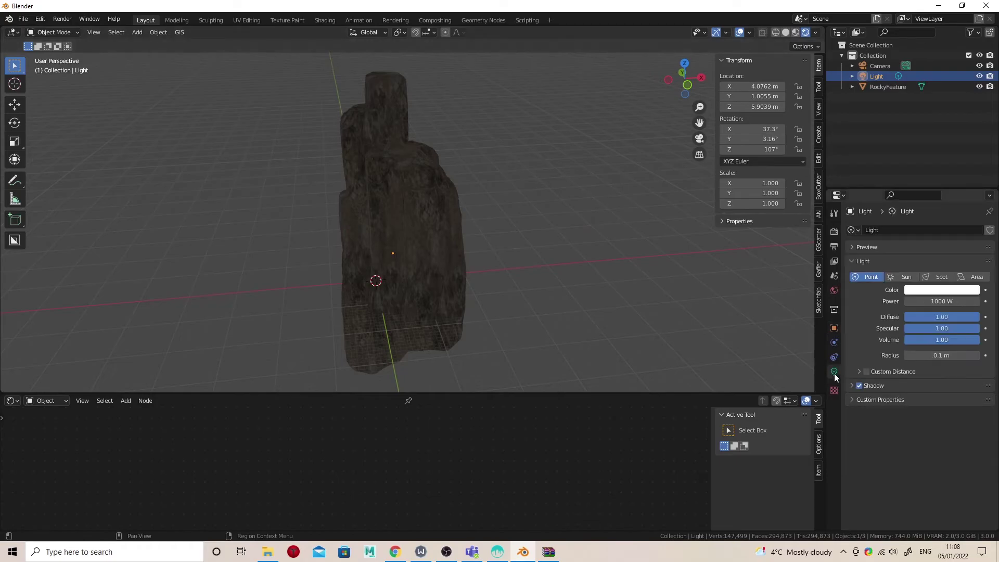
left_click(904, 276)
left_click(942, 301)
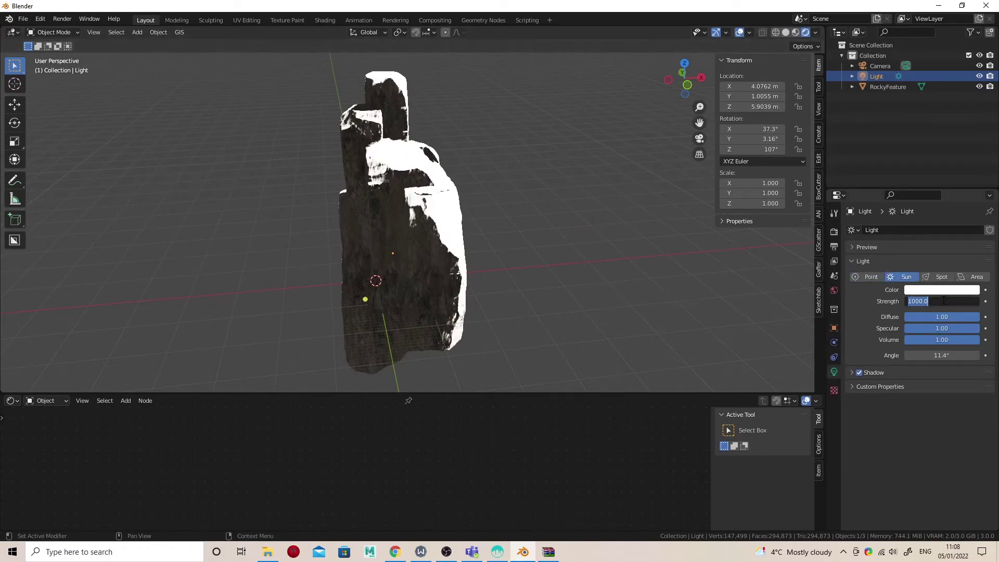
type("10")
key("Return")
middle_click_drag(465, 216, 525, 206)
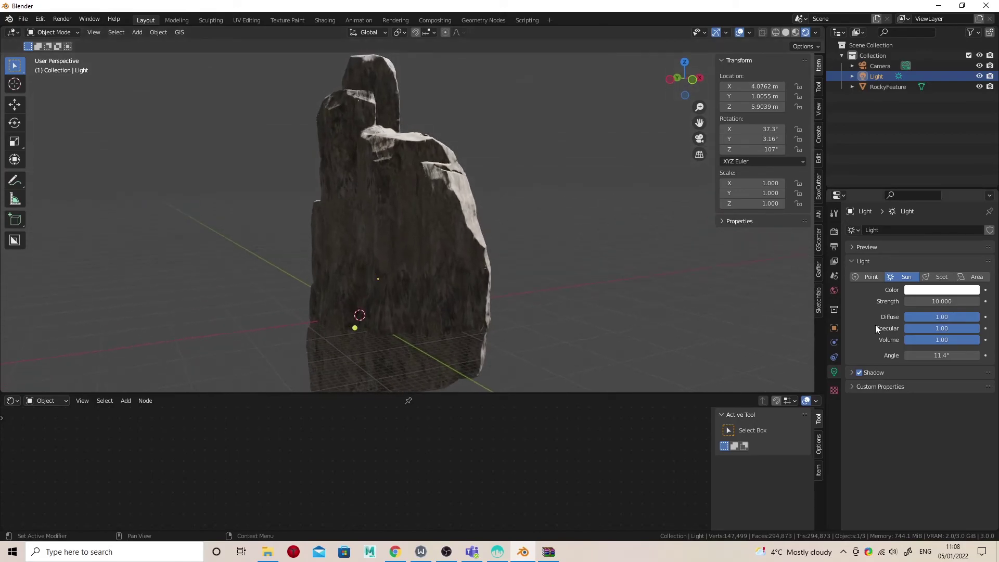
- Enable Ambient Occlusion and Screen Space Reflections in the Eevee render settings
left_click(833, 232)
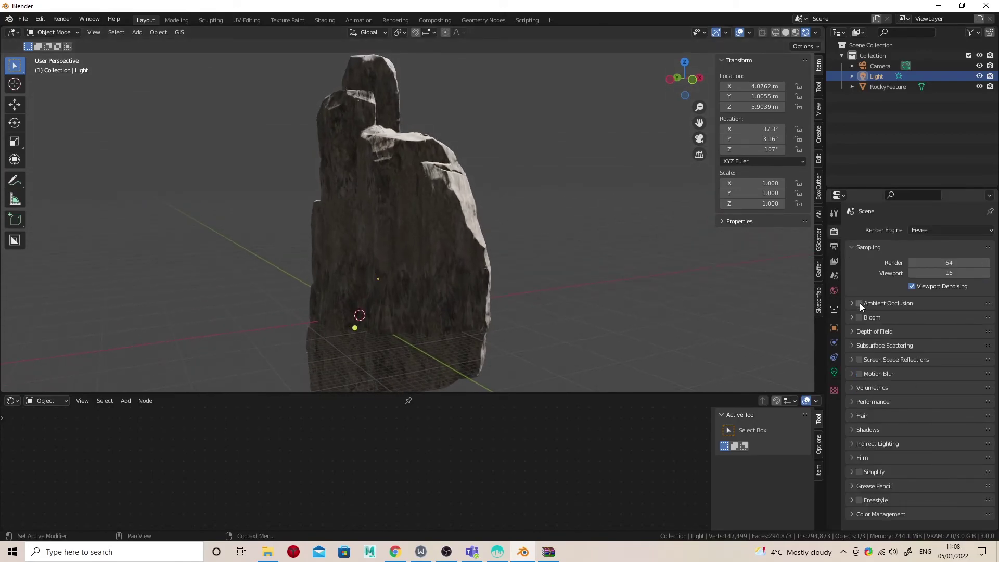
left_click(859, 303)
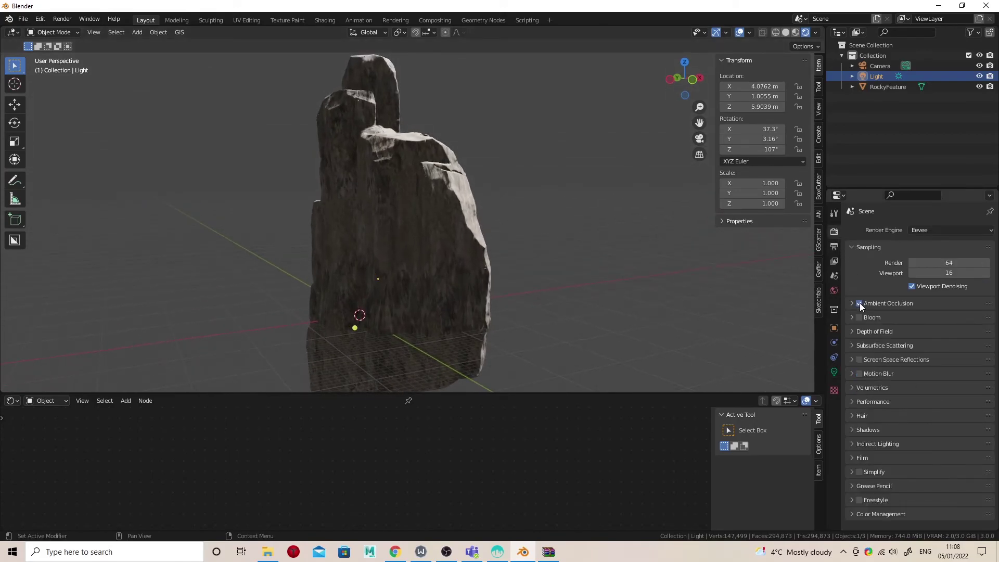
left_click(859, 360)
middle_click_drag(676, 298, 491, 205)
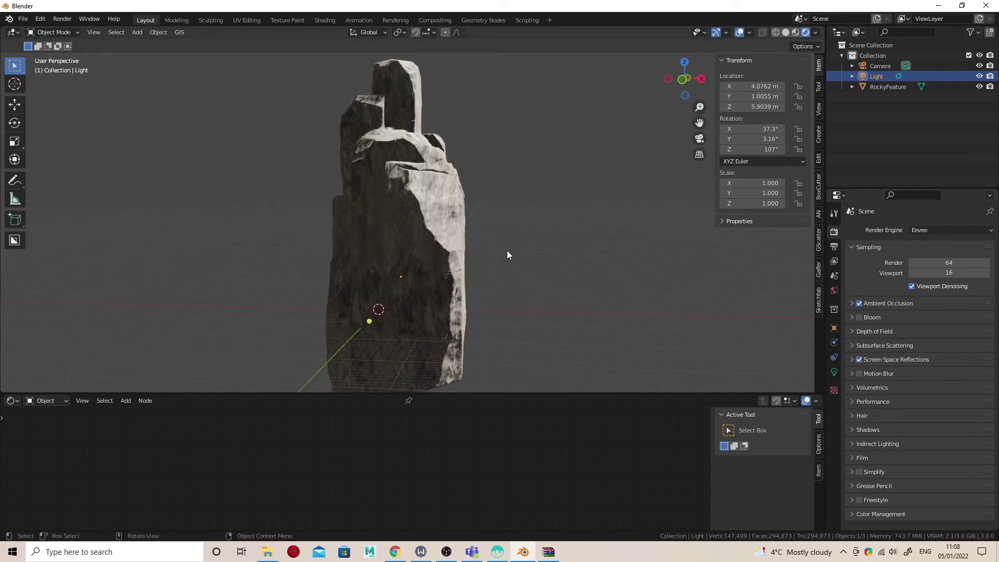